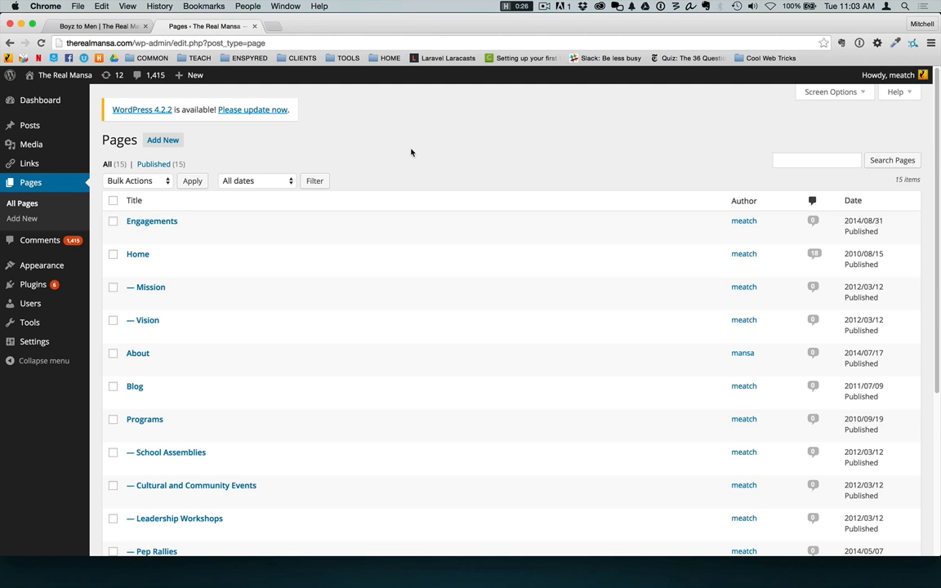
Switch to Finder and look through the images in the wetransfer-224dad folder
key(super+Tab)
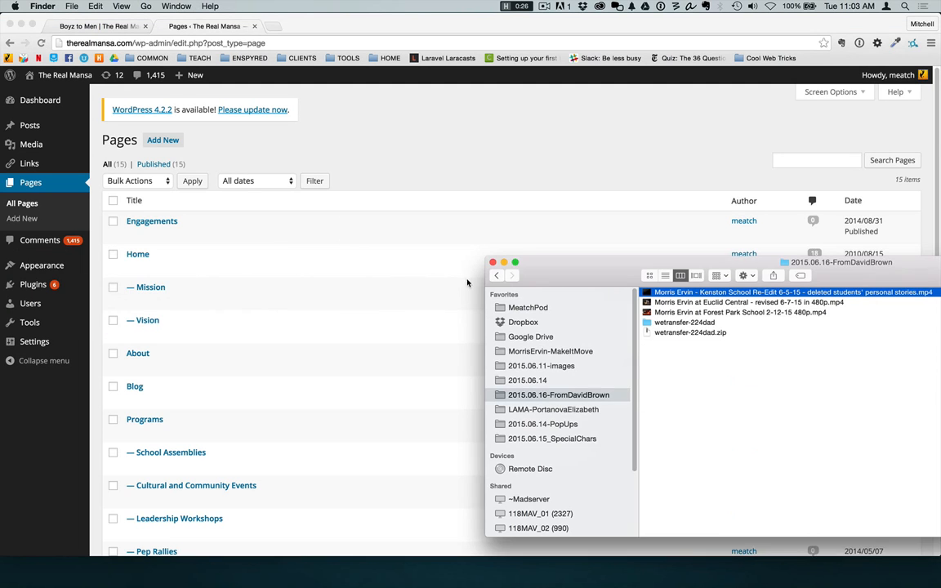
drag(587, 276, 413, 231)
click(663, 293)
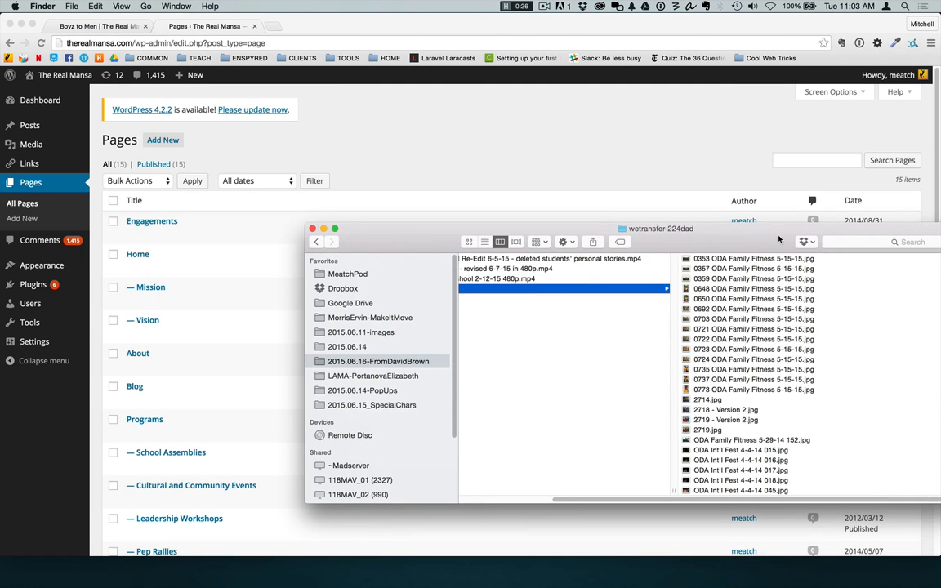
drag(700, 211, 523, 161)
drag(826, 437, 860, 527)
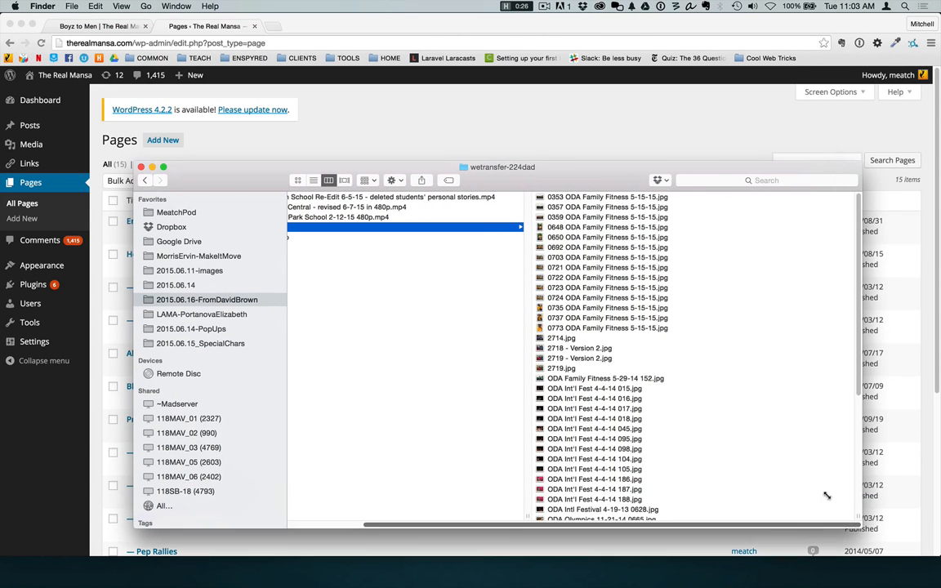
scroll(566, 299, down, 5)
scroll(566, 299, up, 3)
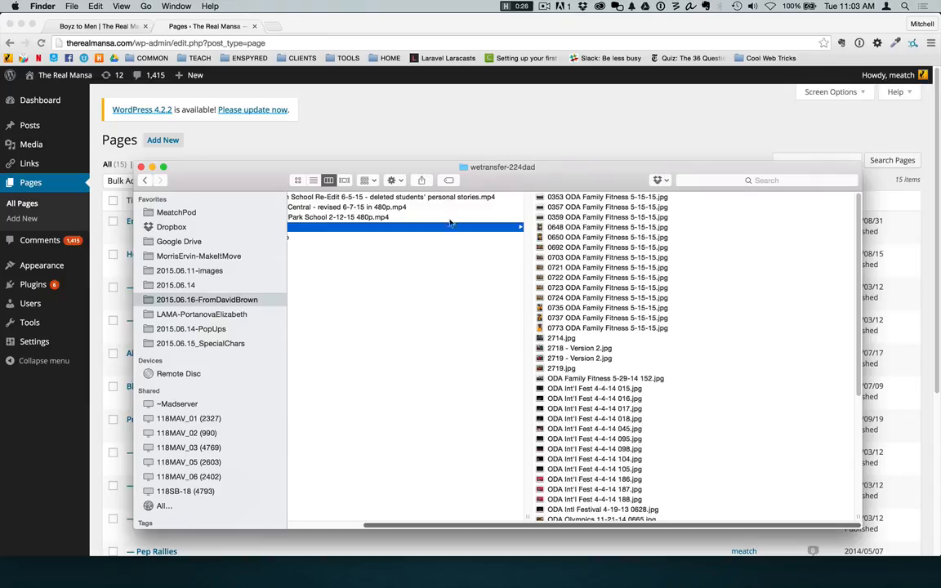
Return to Chrome, open the About page for editing and add an empty line above the family photo
click(360, 123)
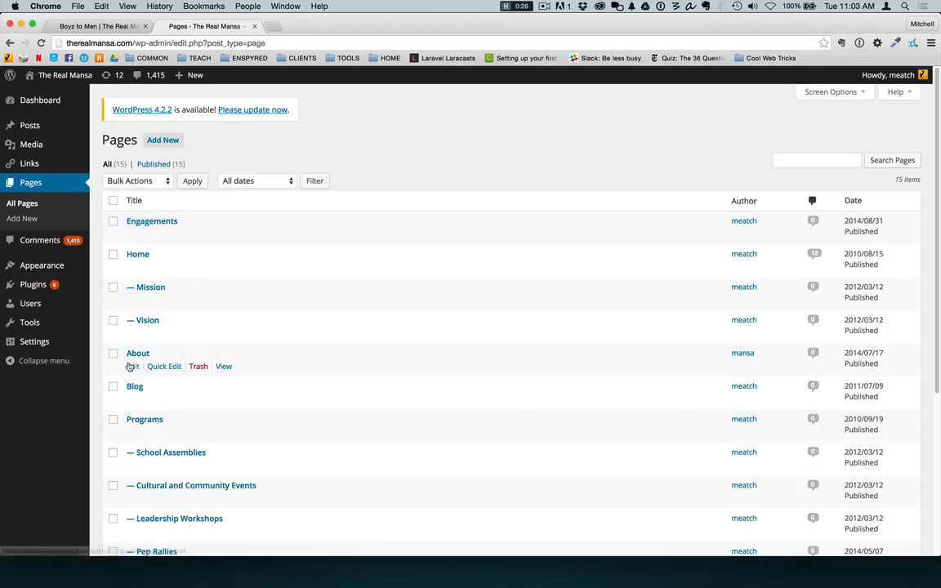
click(133, 367)
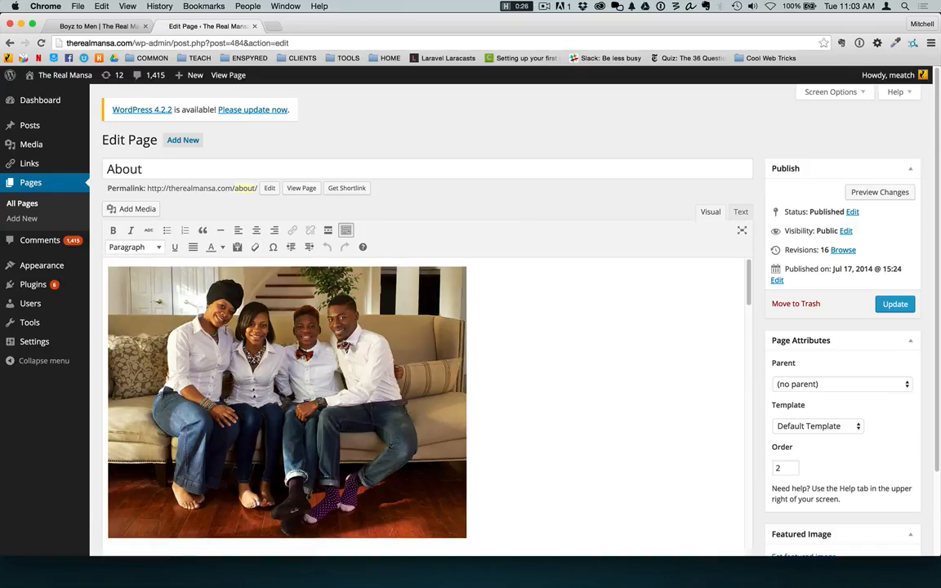
click(203, 297)
key(Left)
key(Return)
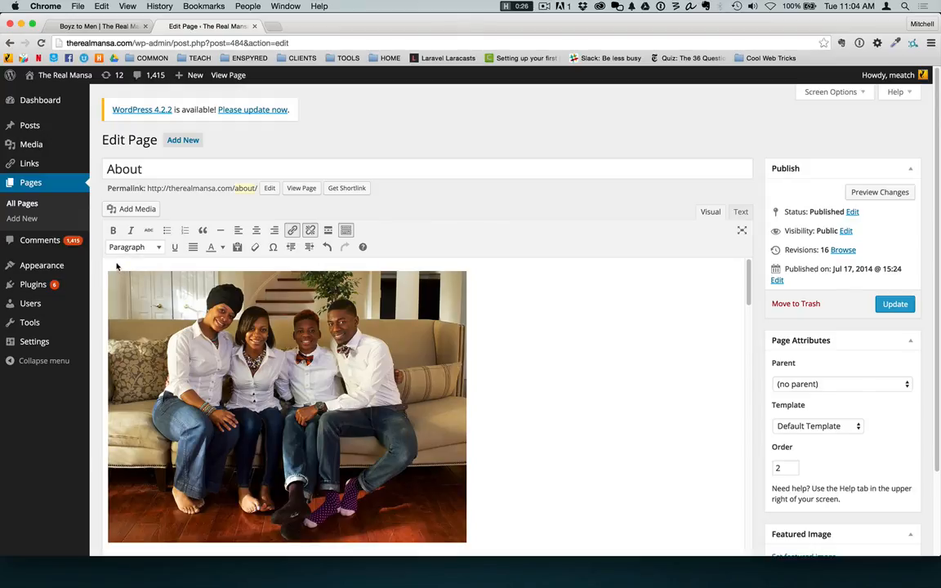
Upload four images from the wetransfer-224dad folder: 0353 and 0721 ODA Family Fitness 5-15-15, plus ODA Int'l Fest 4-4-14 016 and 105
click(122, 210)
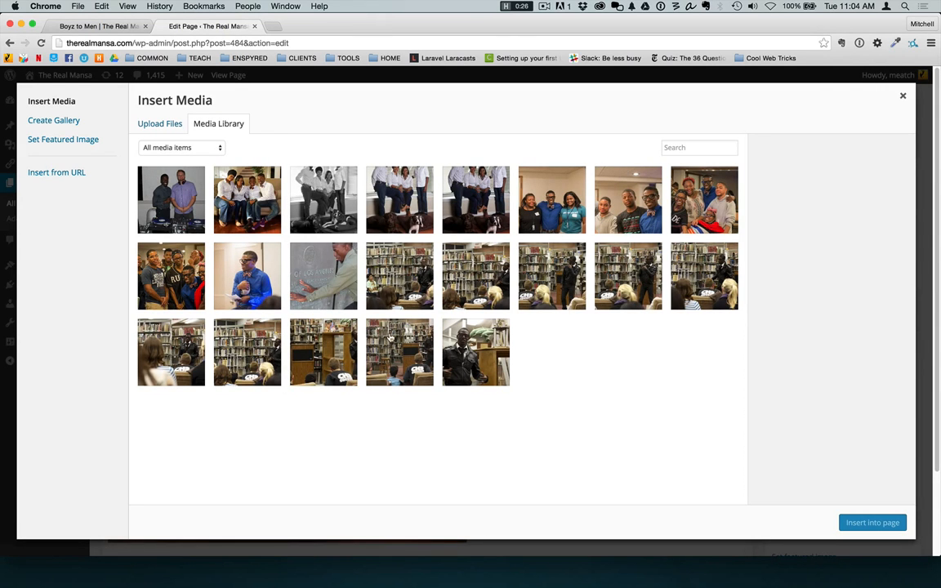
click(150, 128)
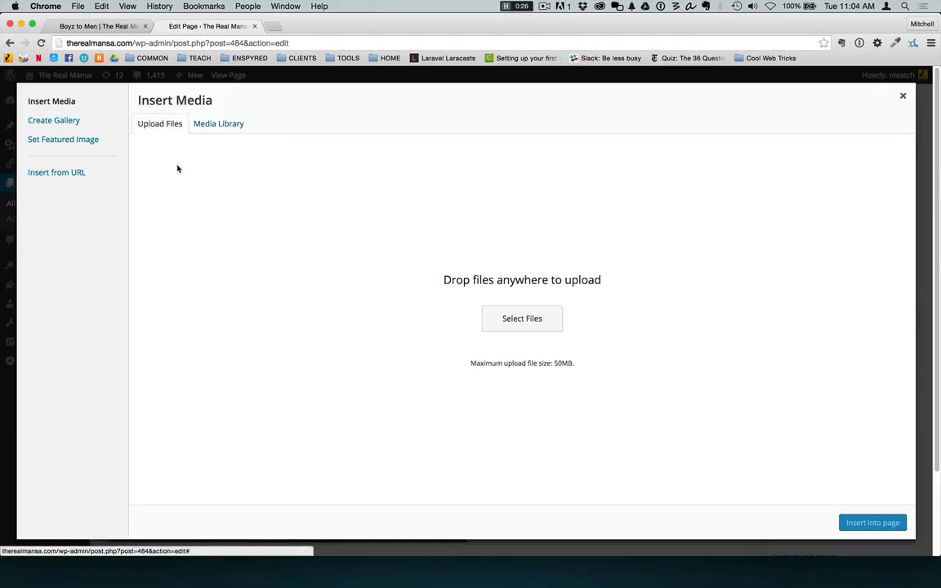
click(542, 321)
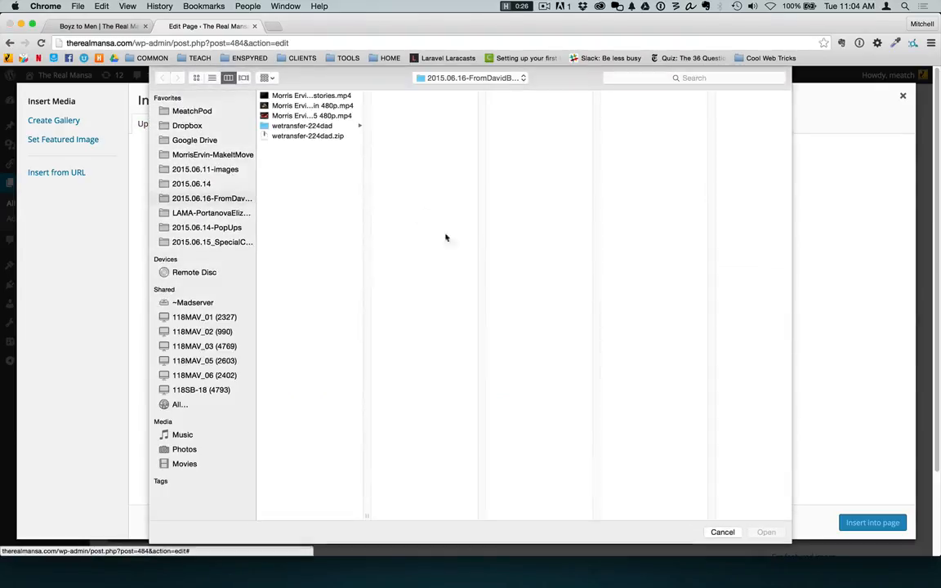
click(278, 126)
click(425, 95)
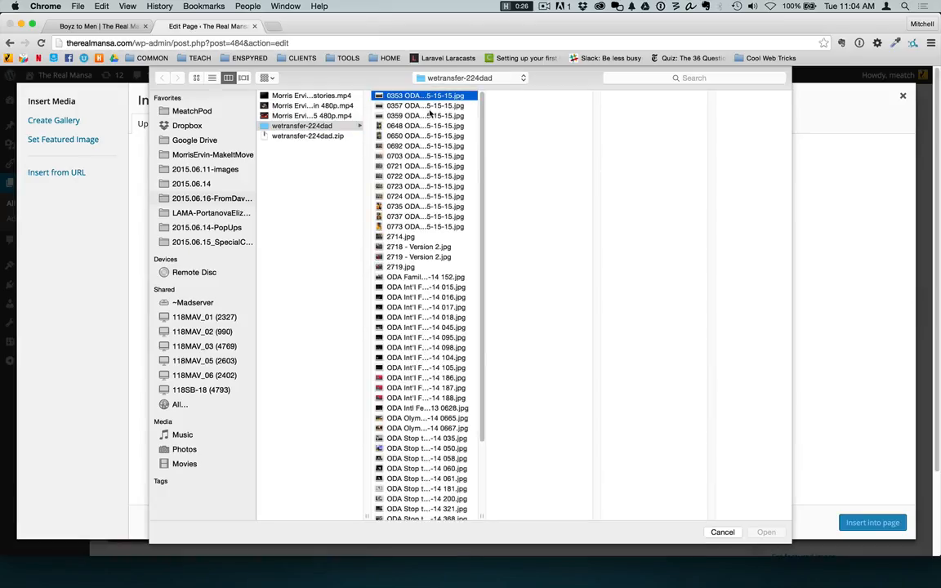
super+click(425, 166)
super+click(425, 297)
super+click(425, 367)
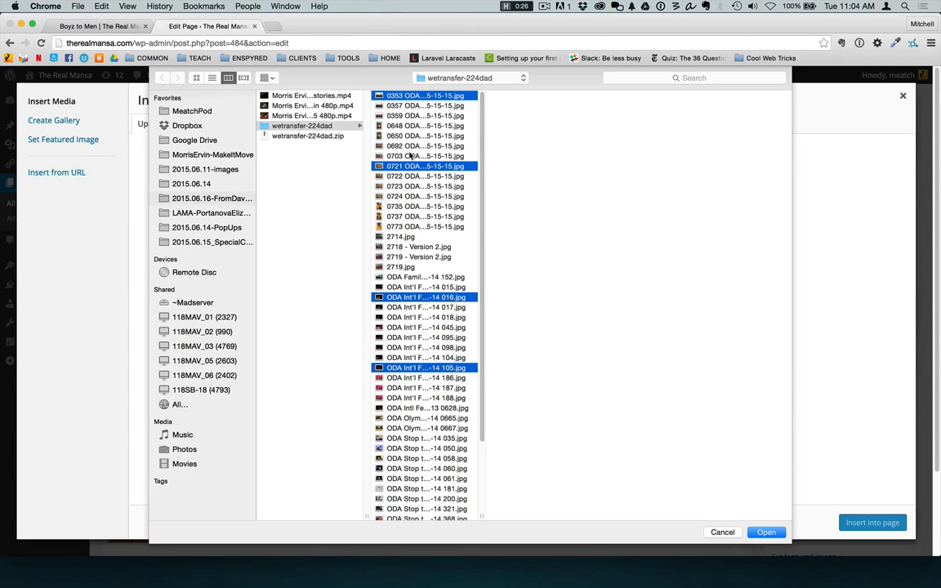
click(766, 532)
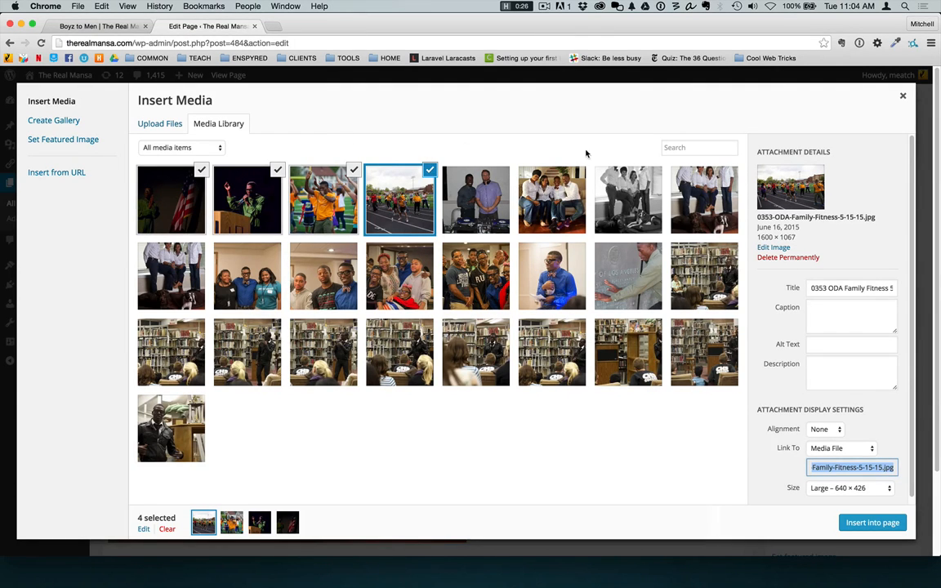
Try inserting only the 0353 ODA Family Fitness image above the family photo and remove it from the page again
click(354, 169)
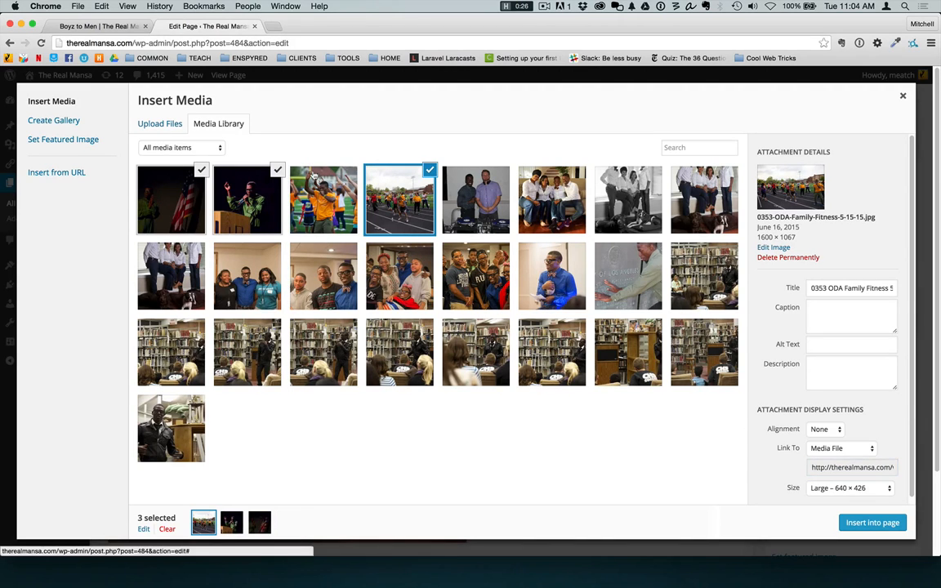
click(277, 169)
click(201, 170)
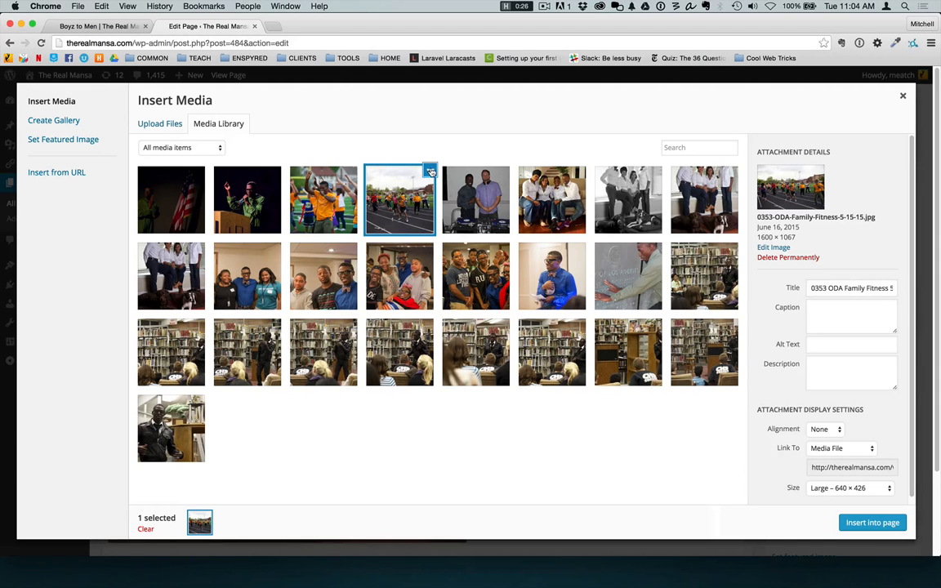
click(872, 523)
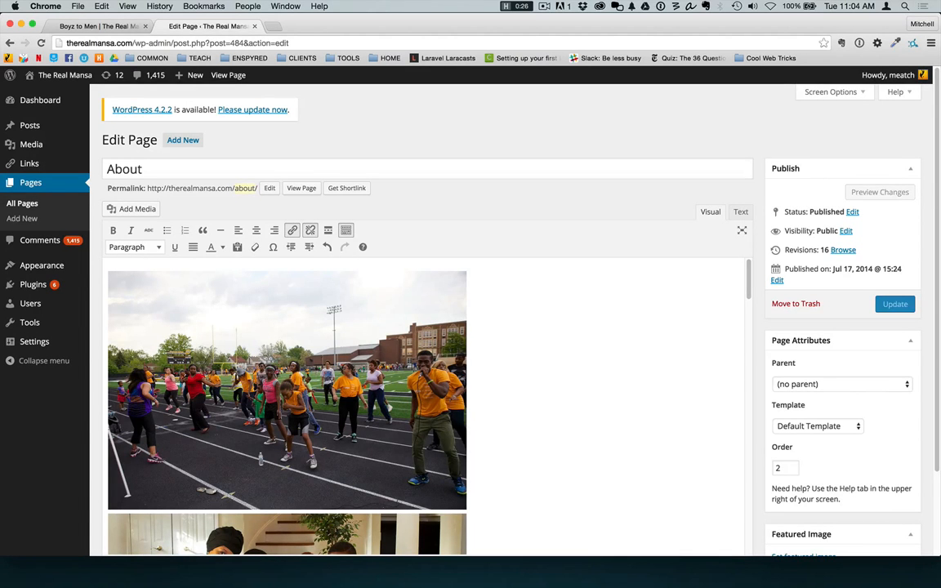
click(352, 371)
click(144, 284)
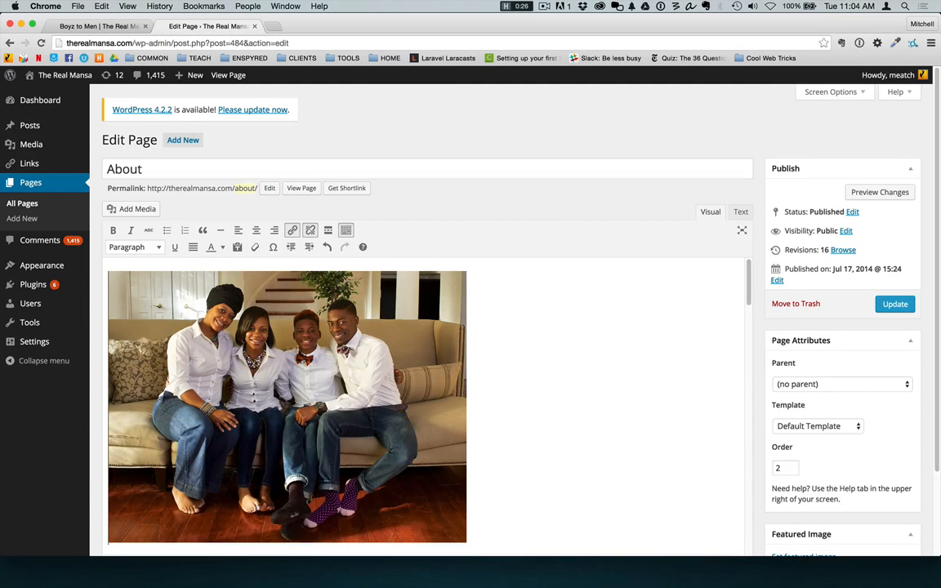
Insert the 0721 and 0353 ODA Family Fitness images together above the family photo, with the 0353 image at Large – 640 × 426
click(132, 209)
click(326, 191)
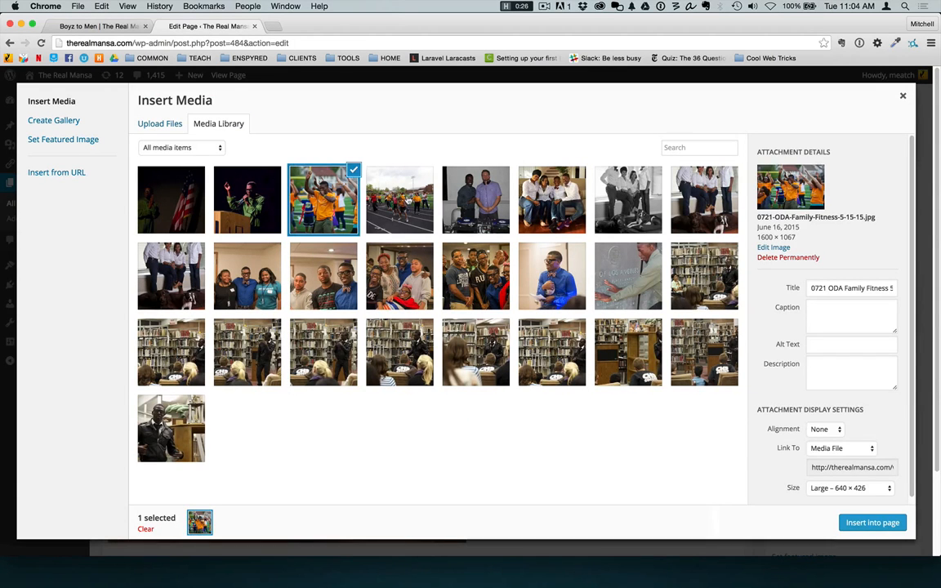
click(396, 200)
click(344, 179)
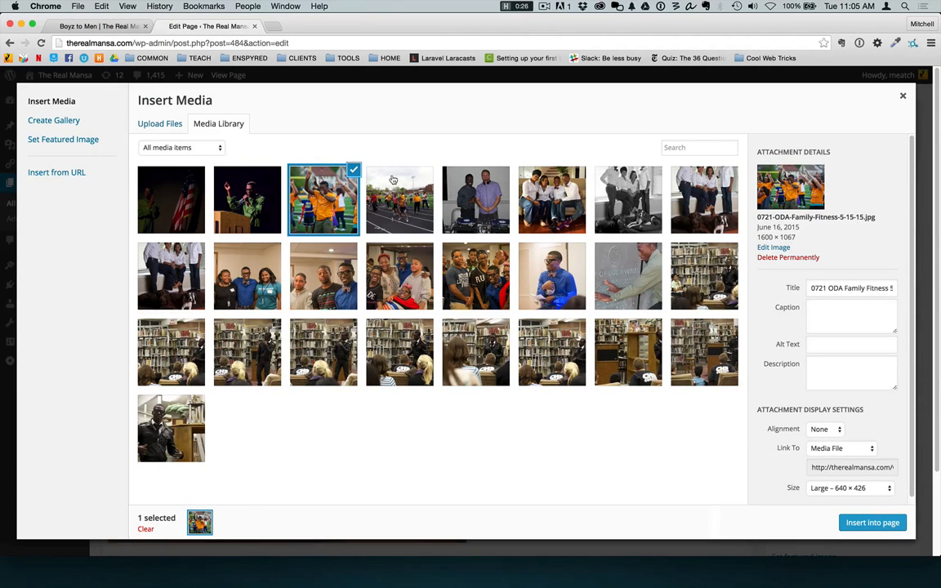
click(377, 191)
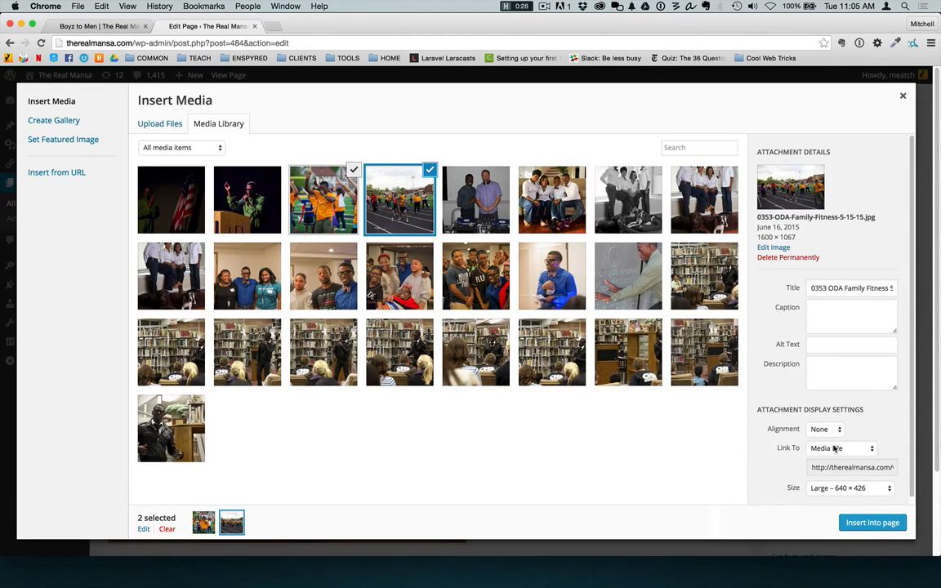
scroll(834, 449, down, 1)
click(862, 485)
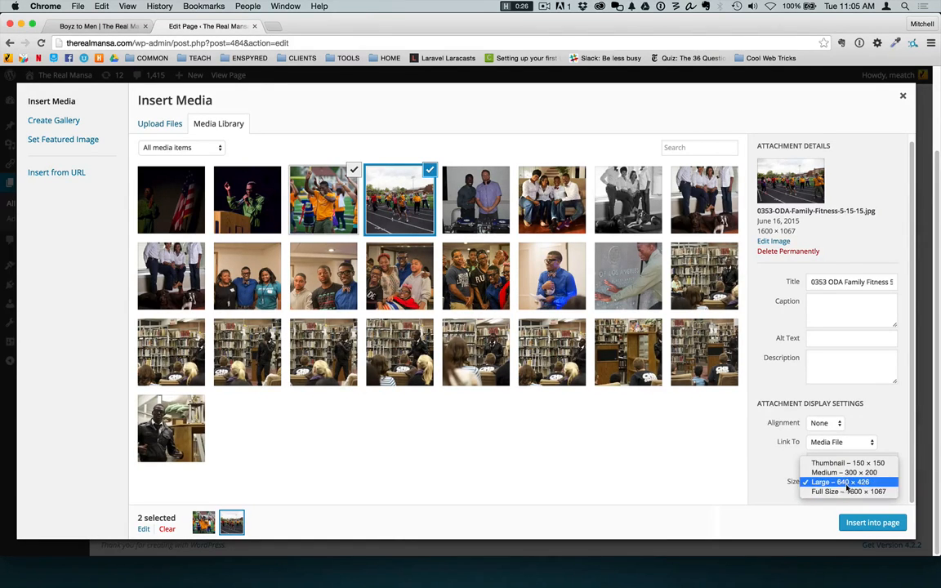
click(845, 483)
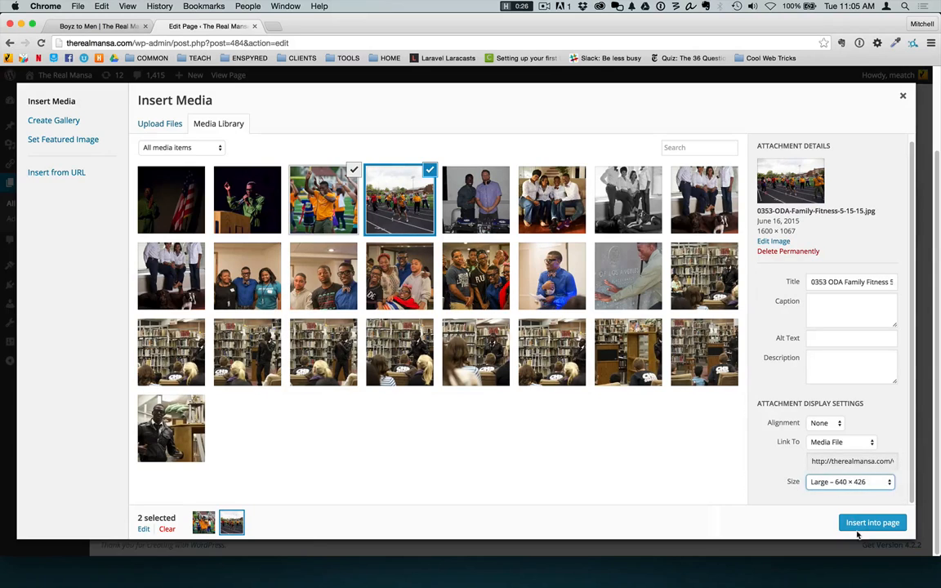
click(868, 520)
Shrink both Family Fitness images to about two fifths of the family photo's width so they sit side by side
scroll(379, 380, down, 4)
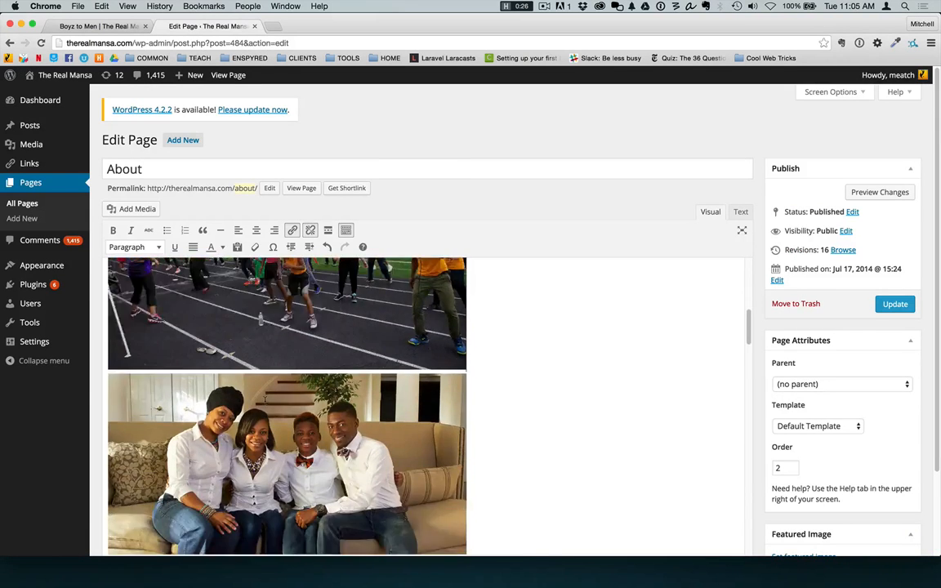
scroll(379, 380, up, 8)
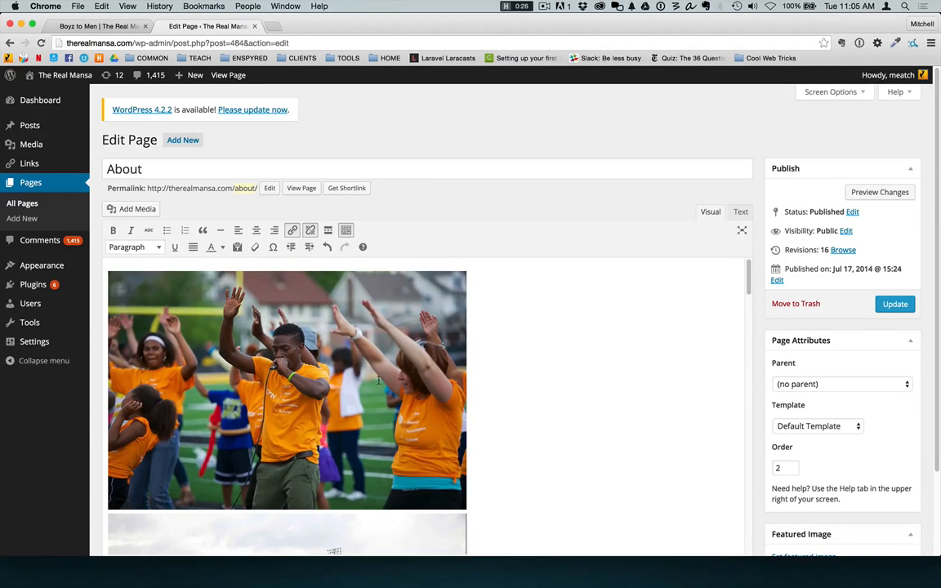
click(333, 391)
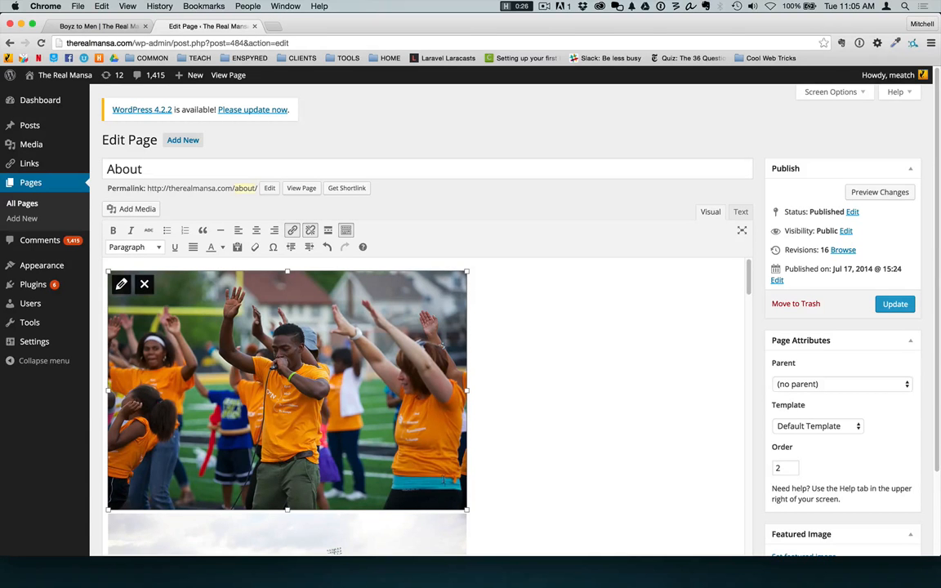
drag(465, 509, 252, 367)
click(347, 464)
scroll(349, 467, down, 2)
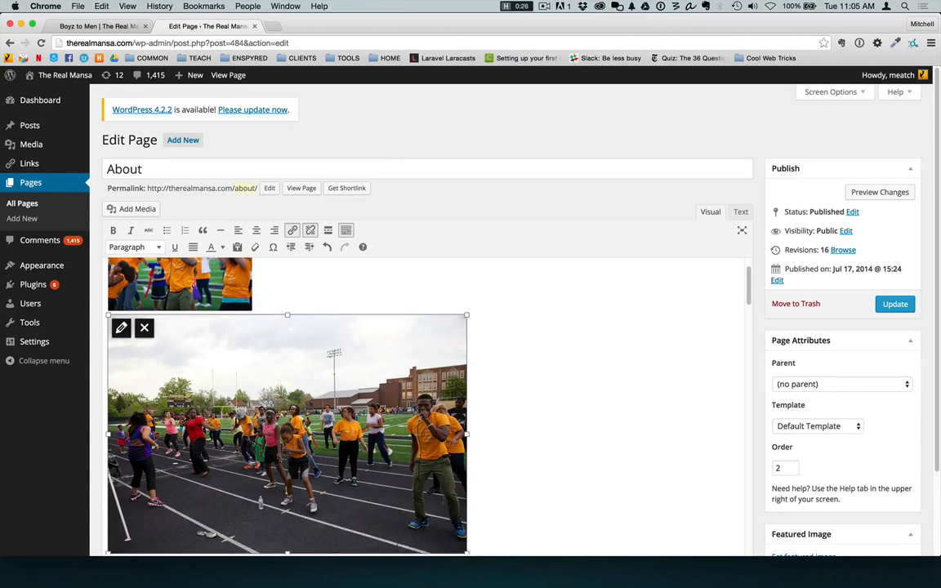
drag(467, 554, 253, 400)
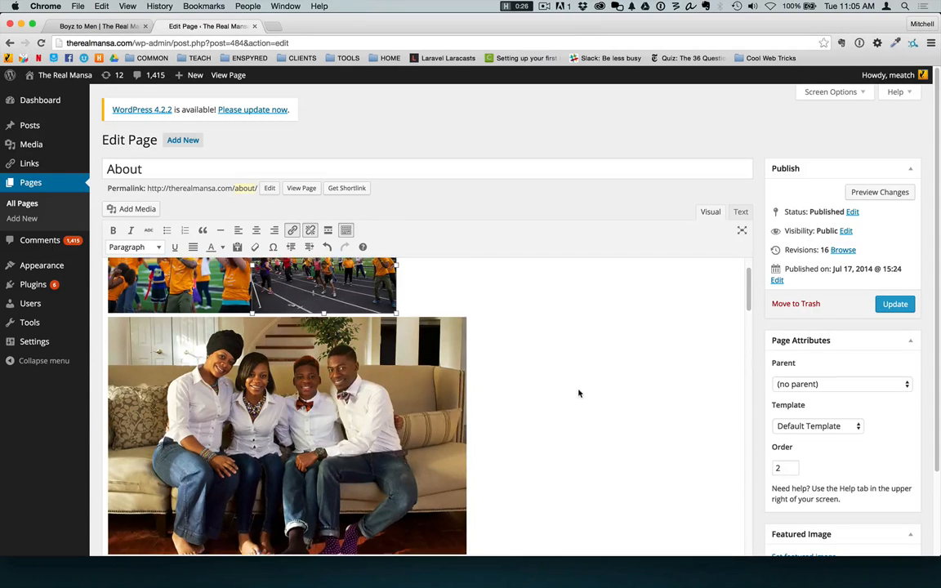
Separate the two side-by-side Family Fitness images with a small gap
scroll(446, 313, up, 2)
click(425, 339)
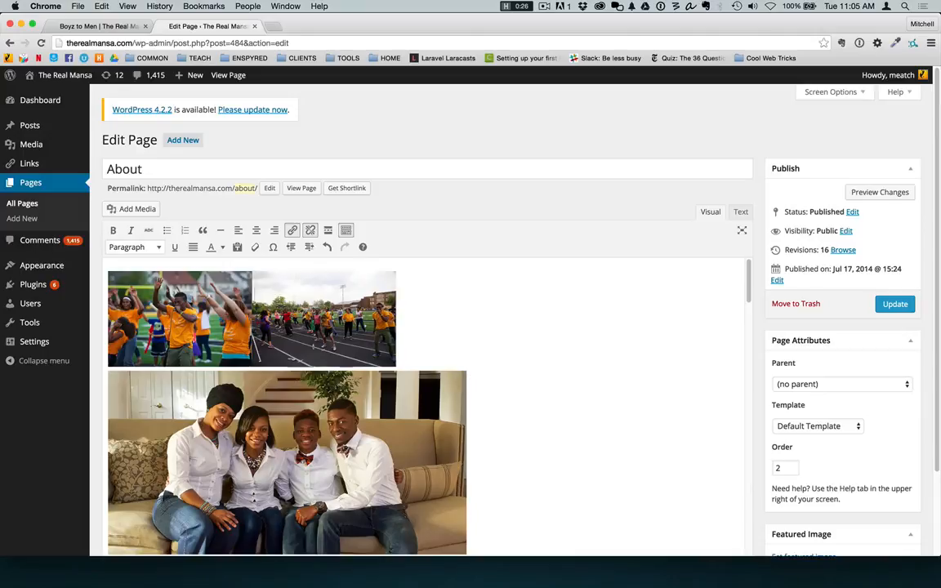
key(BackSpace)
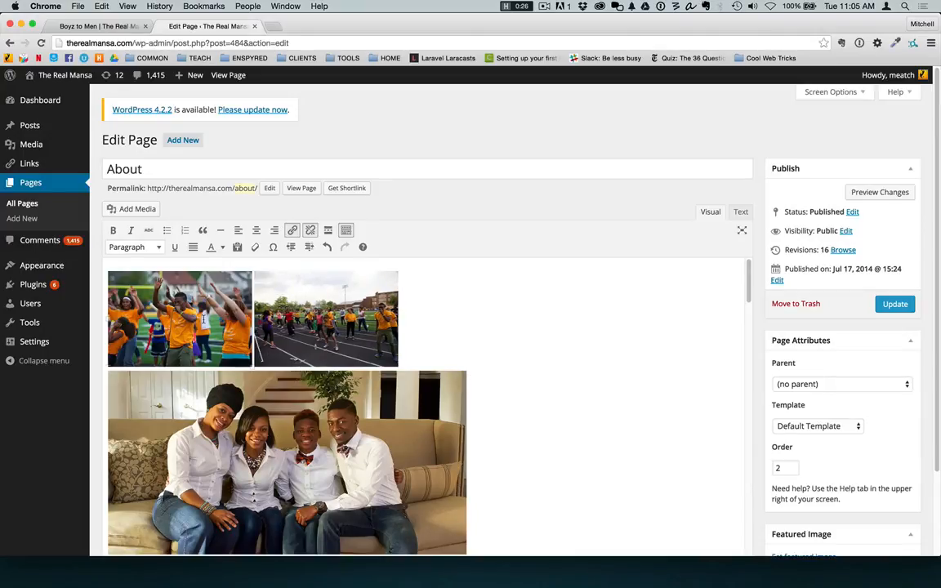
Enlarge both Family Fitness images to about half the family photo's width each, so the row matches the photo below
click(204, 319)
click(327, 318)
click(209, 323)
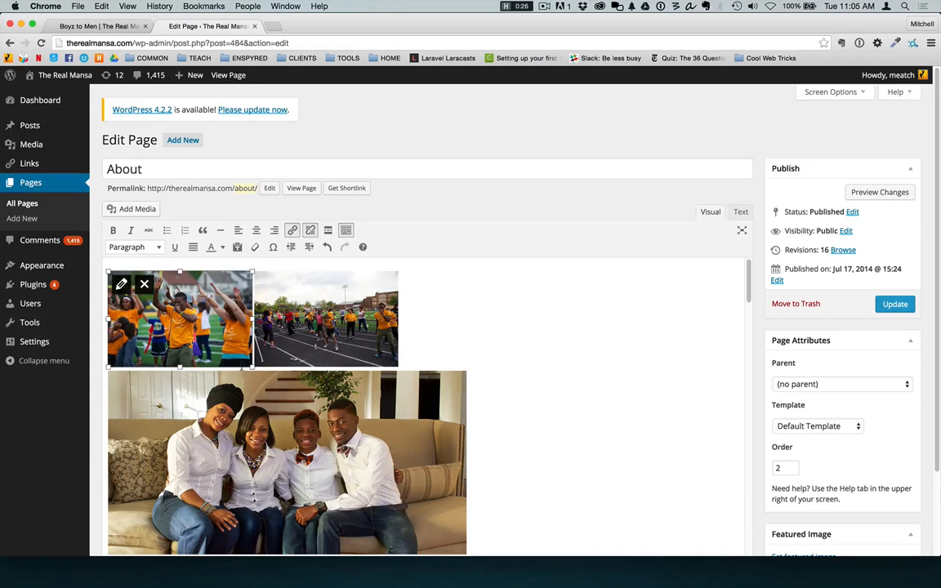
drag(252, 368, 286, 390)
click(423, 384)
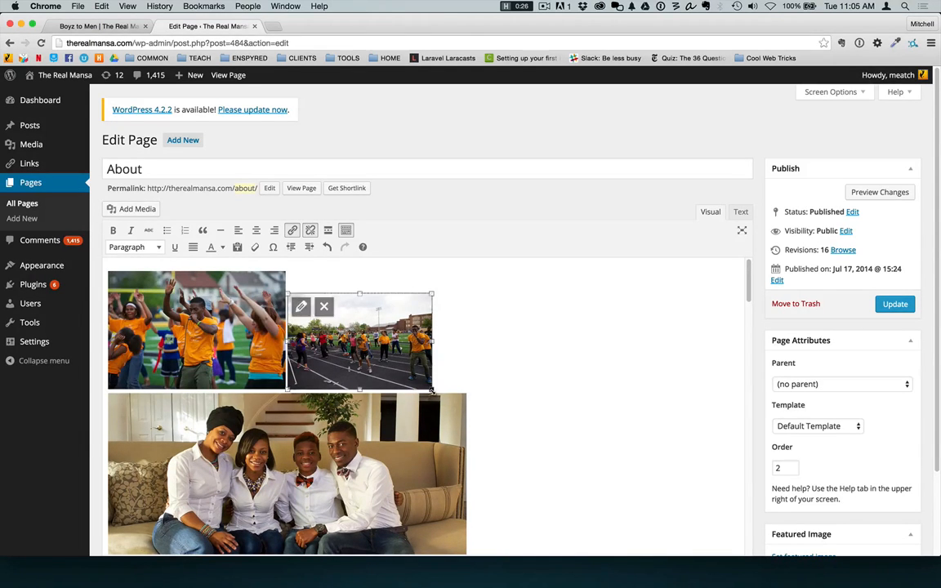
drag(432, 390, 468, 417)
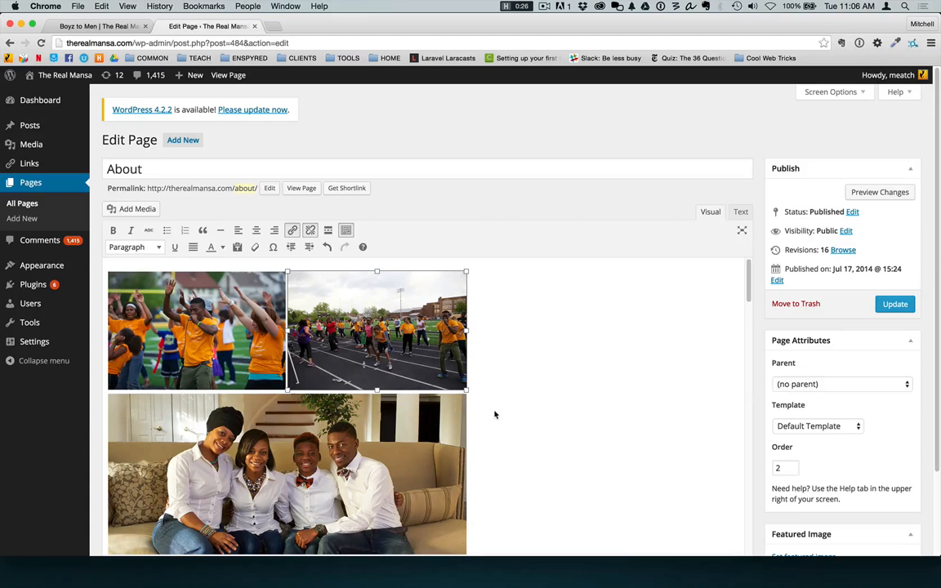
Update the About page and check the new image row on the live site's About page
click(894, 304)
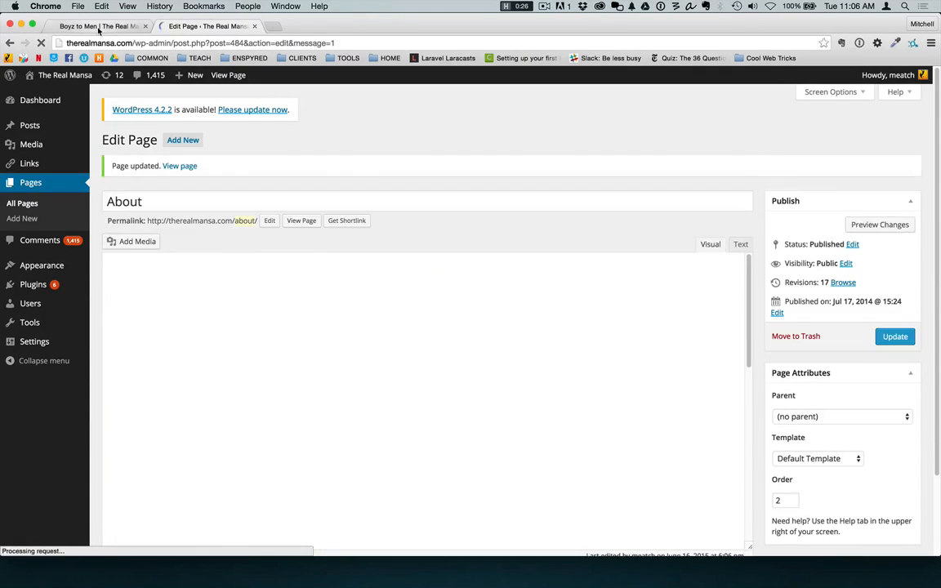
click(98, 26)
click(246, 83)
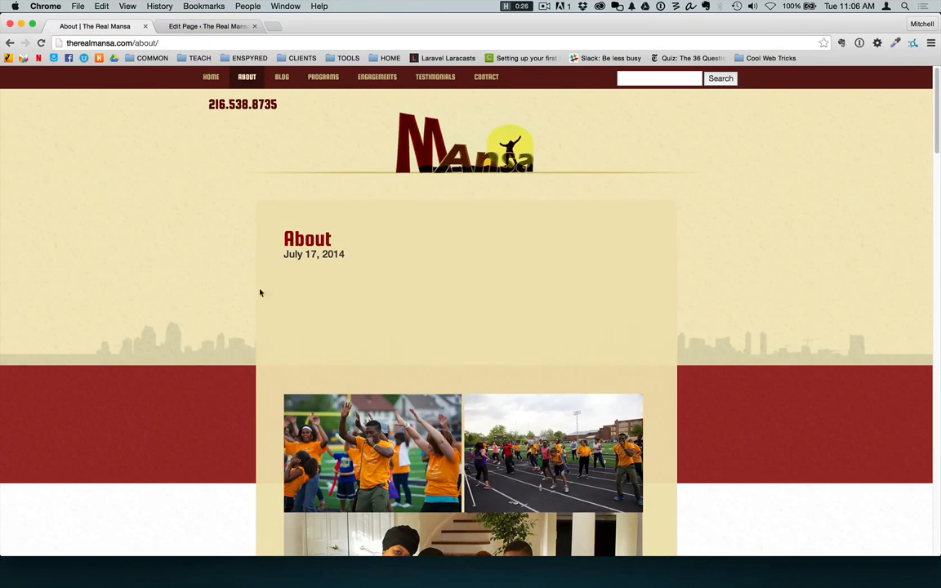
scroll(438, 439, down, 4)
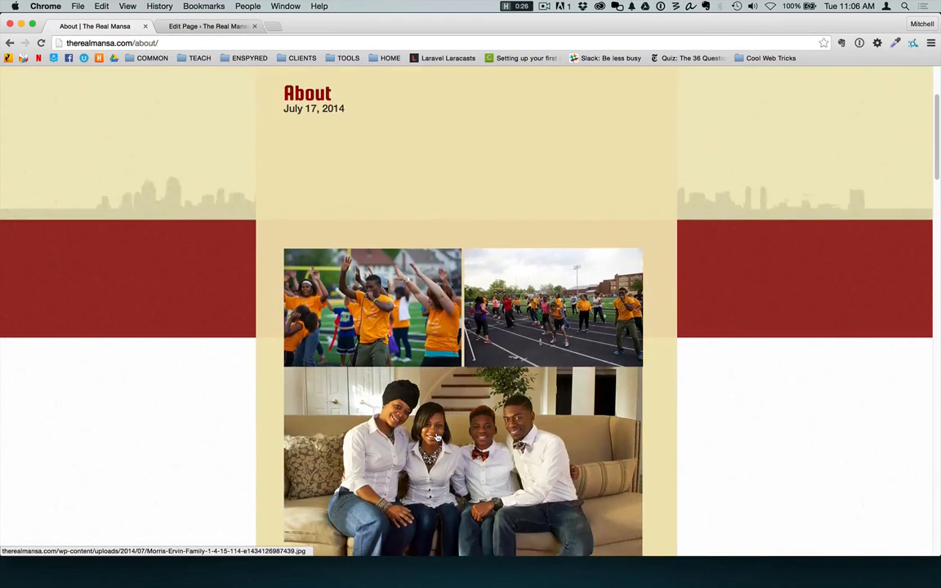
Delete the empty space above the two Family Fitness images in the About page's content
scroll(437, 439, up, 4)
click(204, 27)
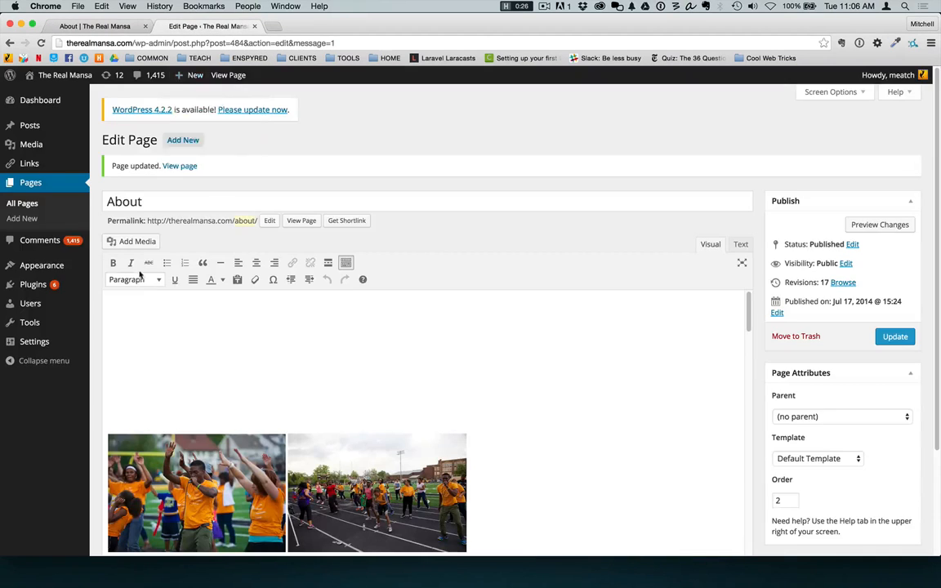
drag(119, 413, 76, 273)
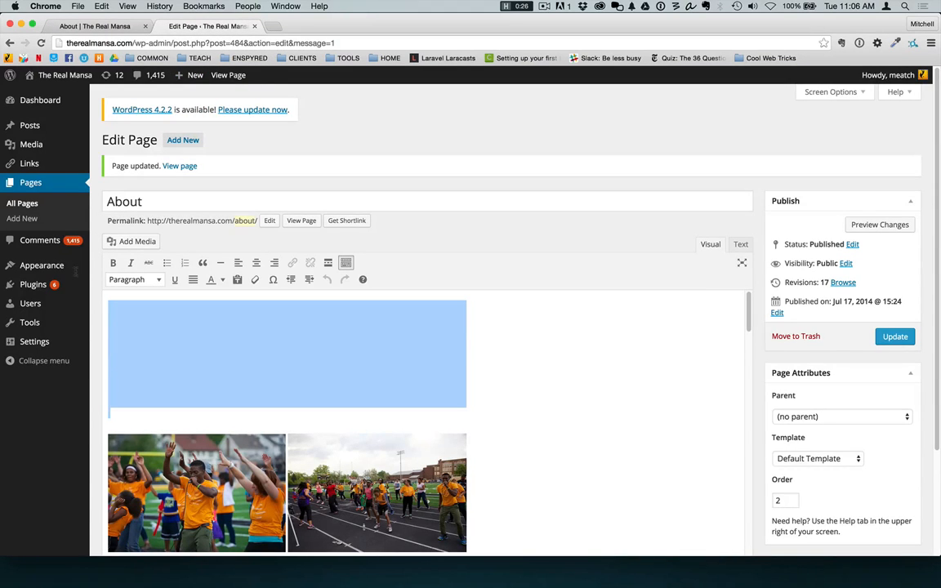
key(BackSpace)
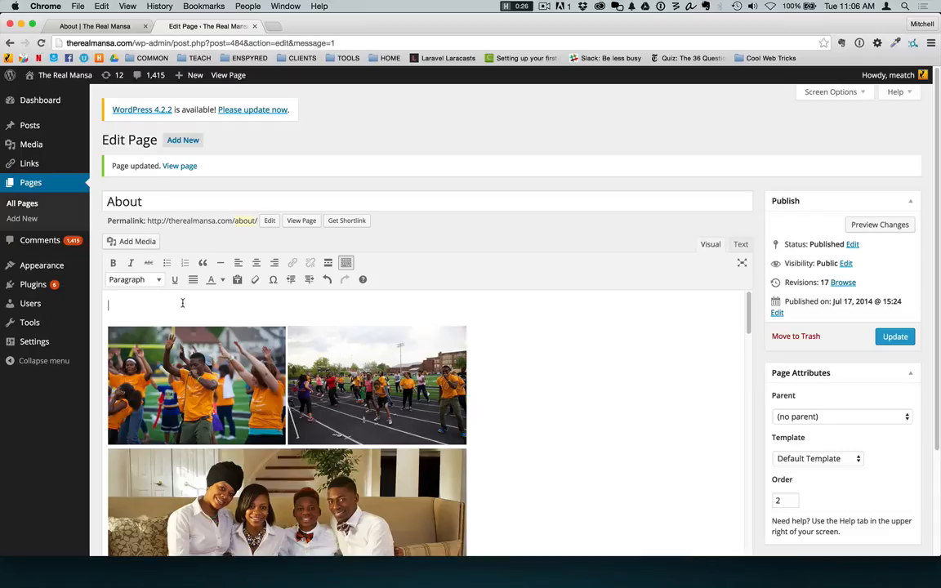
key(Delete)
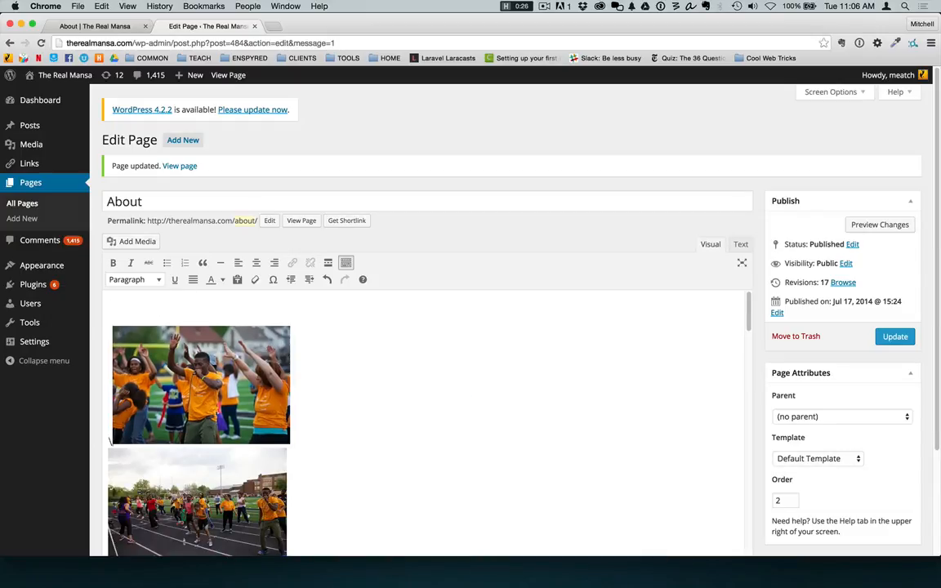
key(super+z)
key(Delete)
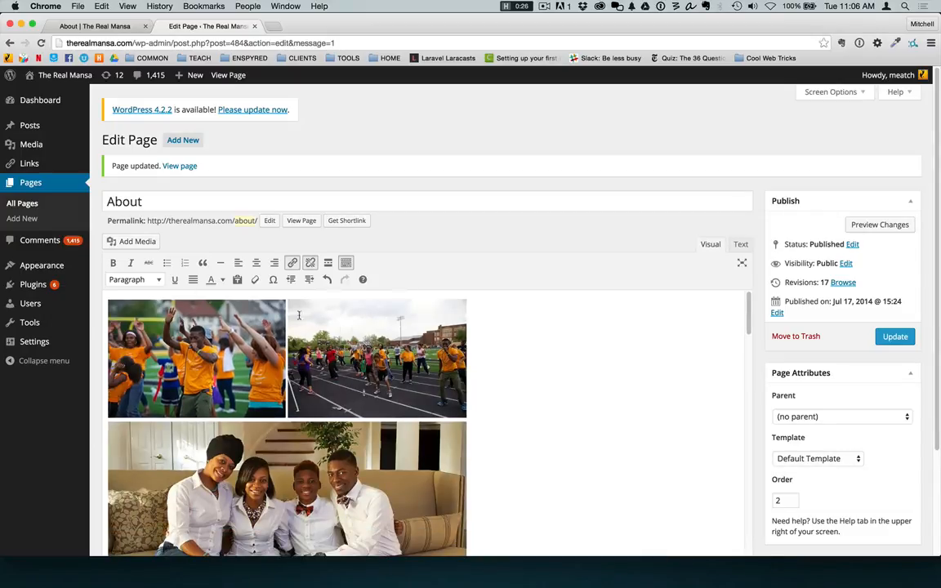
Update the About page and check the live version, including the first Family Fitness image's link to its full-size file
scroll(546, 340, down, 5)
scroll(768, 335, down, 4)
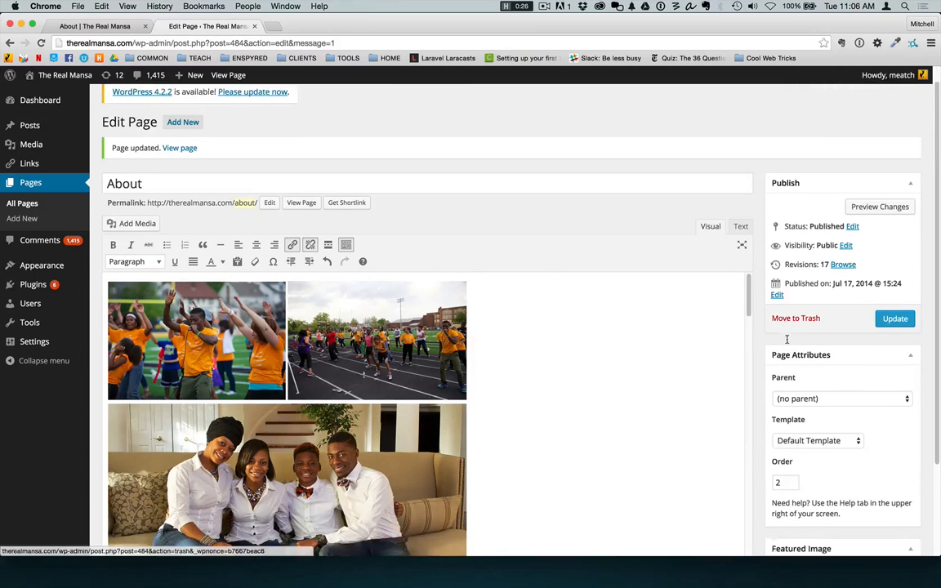
click(895, 204)
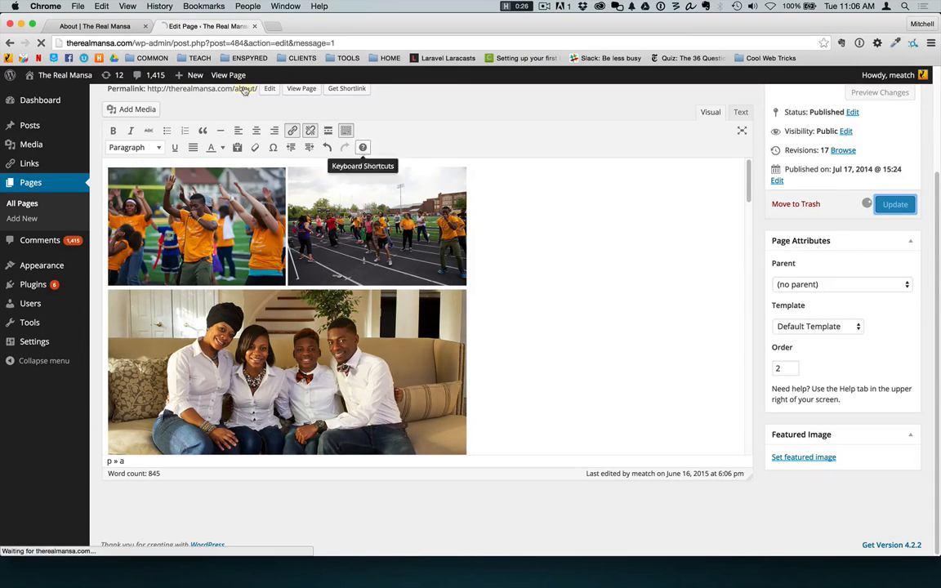
click(90, 28)
key(super+r)
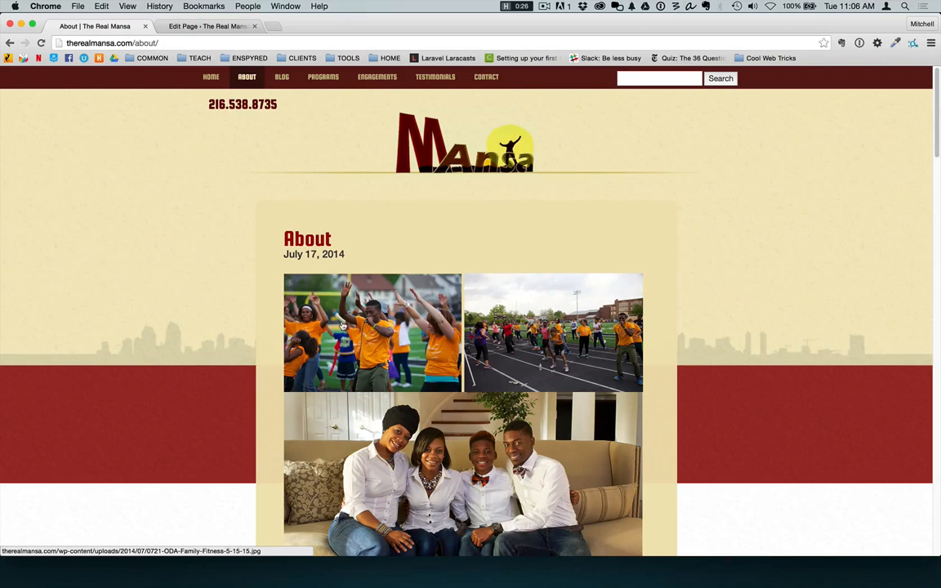
click(326, 298)
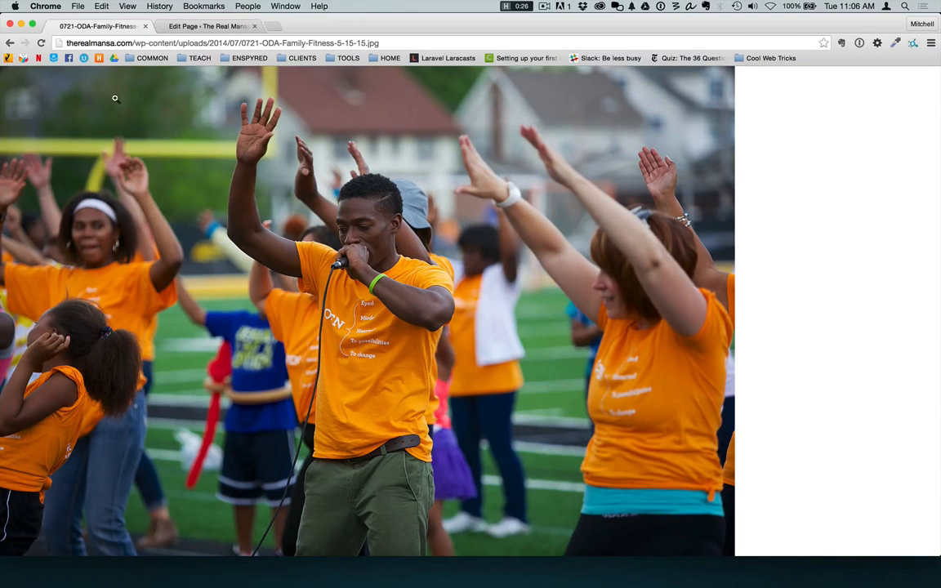
click(11, 43)
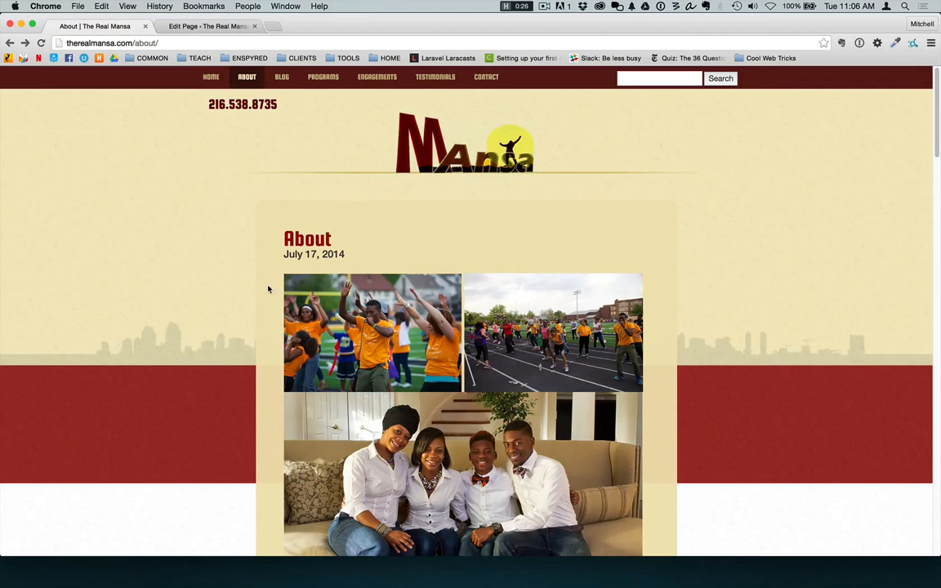
Choose ODA-Intl-Fest-4-4-14-016.jpg from the media library for the start of the About page, at Thumbnail – 150 × 150 size
click(183, 27)
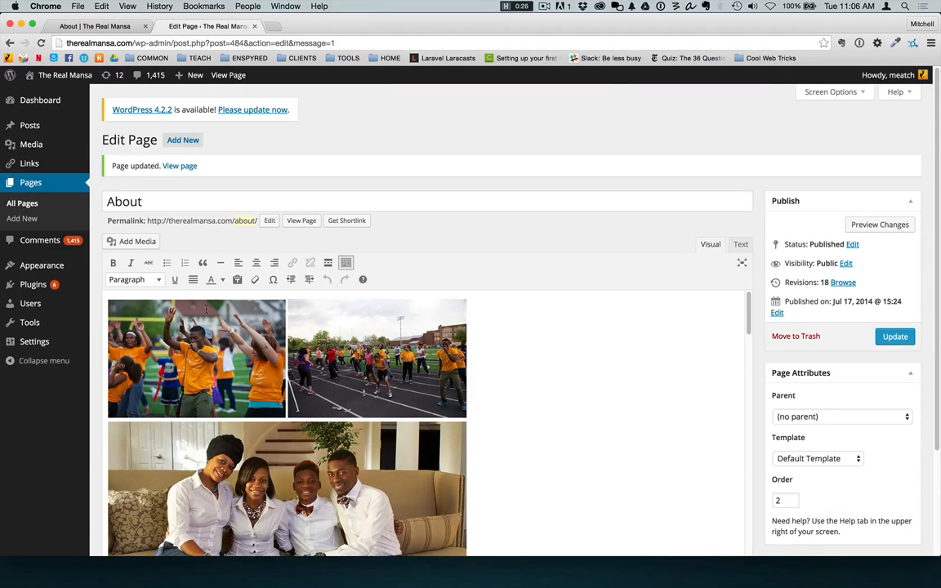
click(110, 326)
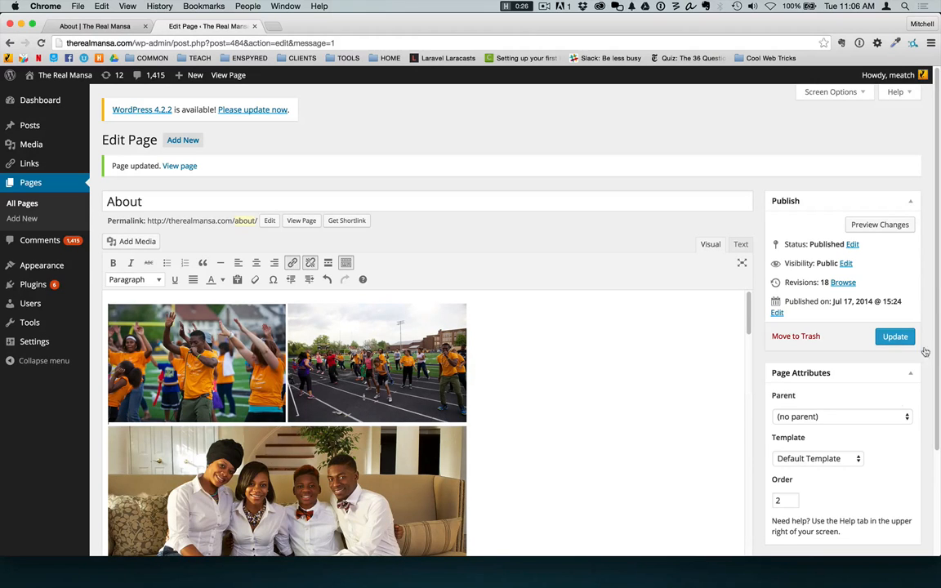
click(131, 241)
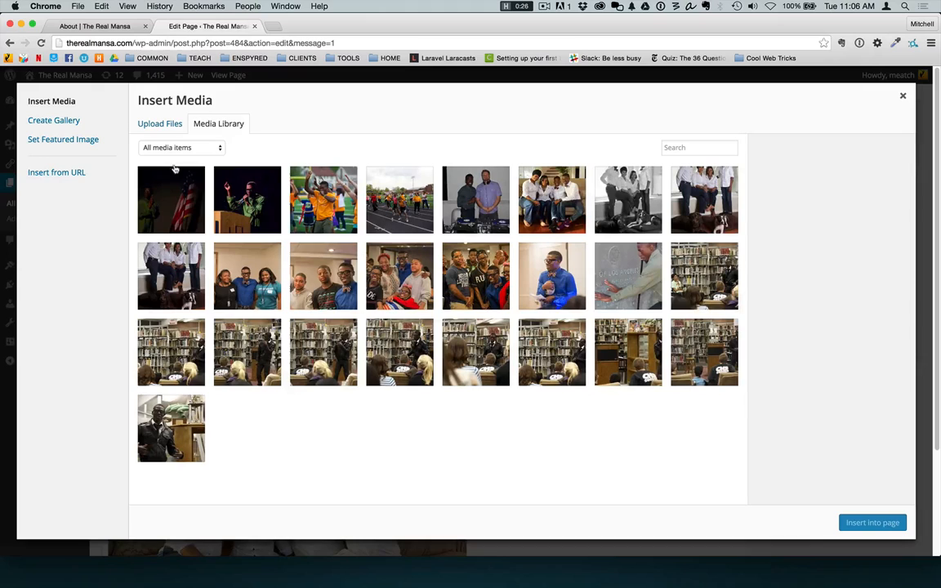
click(223, 178)
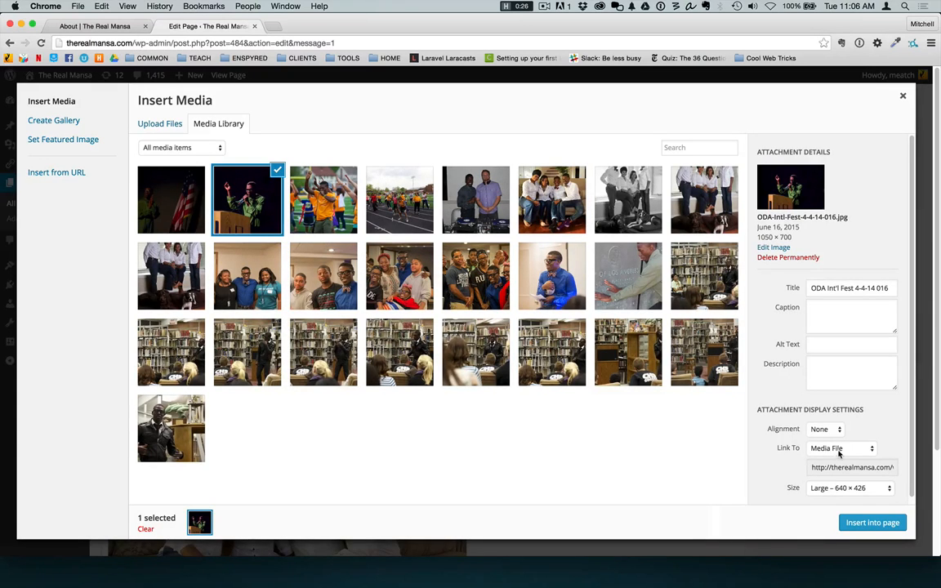
click(832, 488)
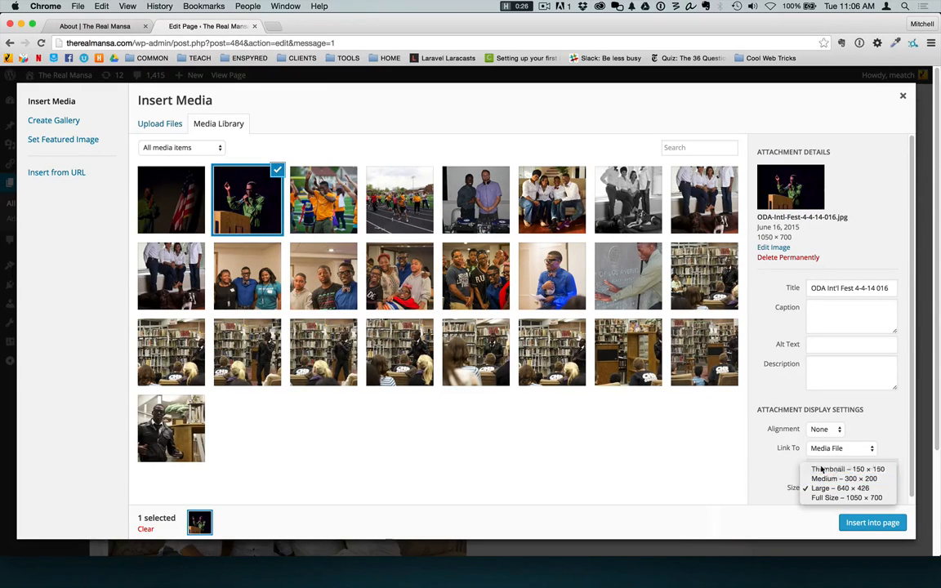
click(830, 467)
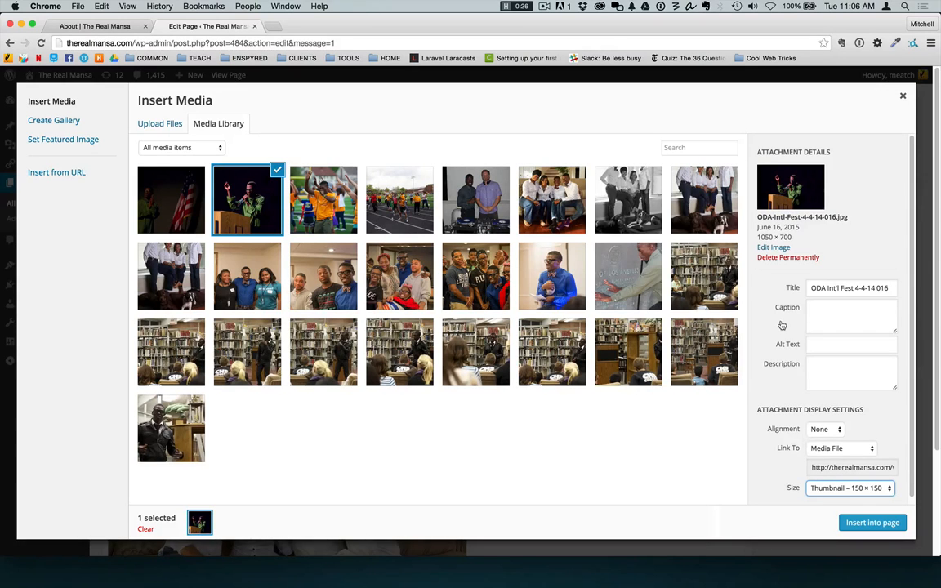
scroll(782, 324, down, 1)
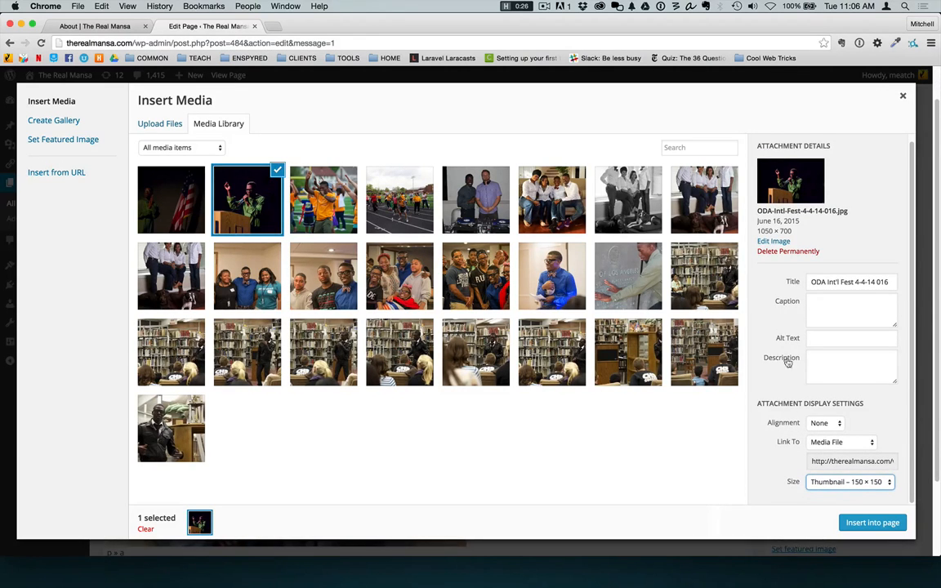
Set the selected photo to link to None and insert it into the page before the Family Fitness images
click(854, 443)
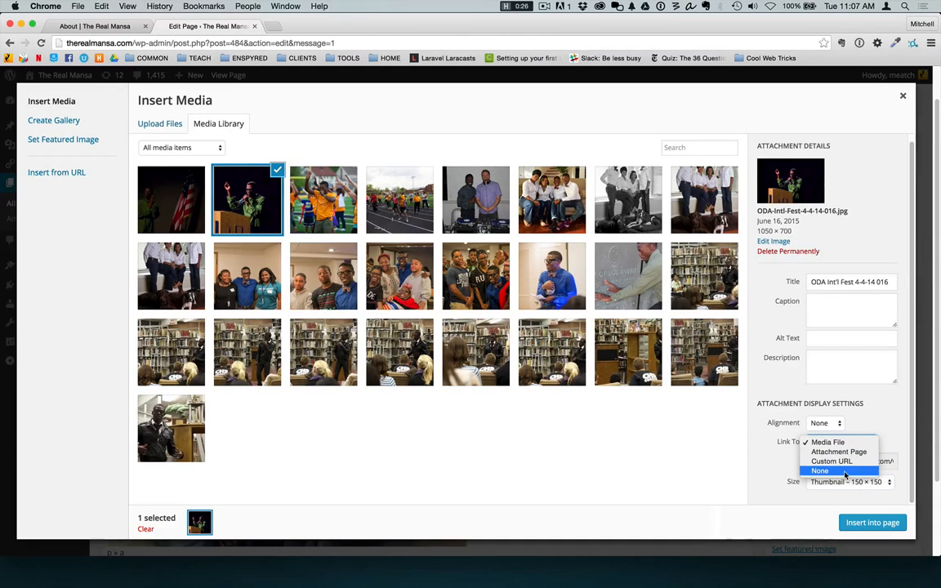
click(845, 472)
click(838, 449)
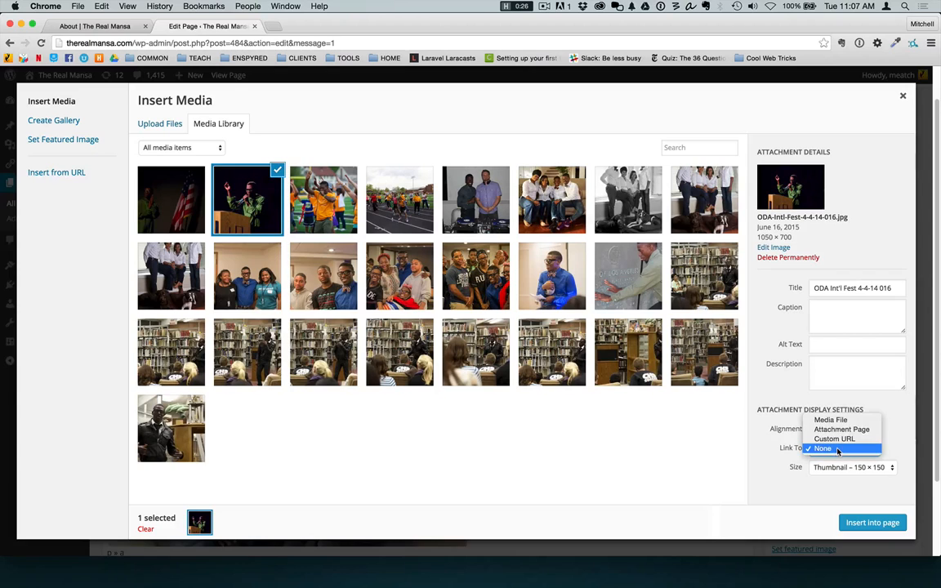
click(834, 440)
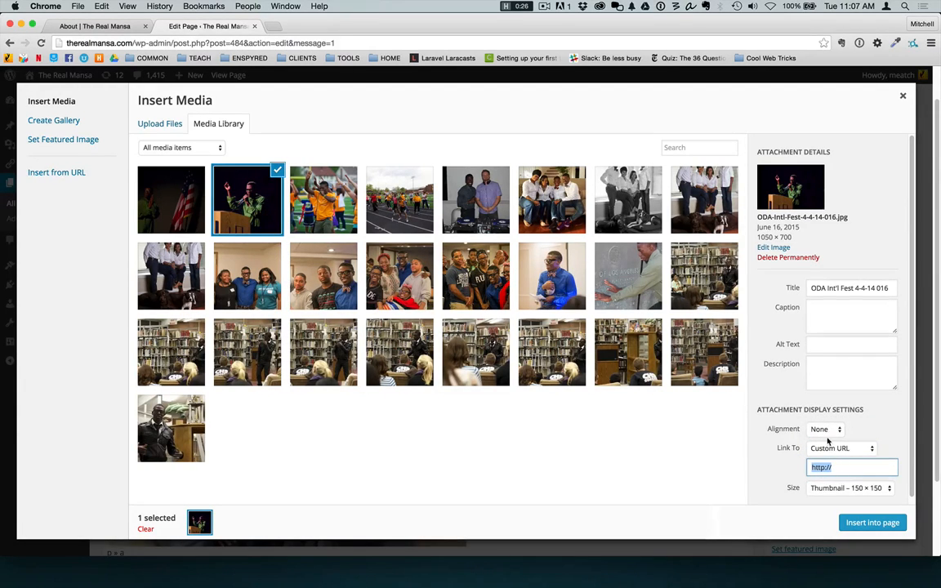
click(841, 448)
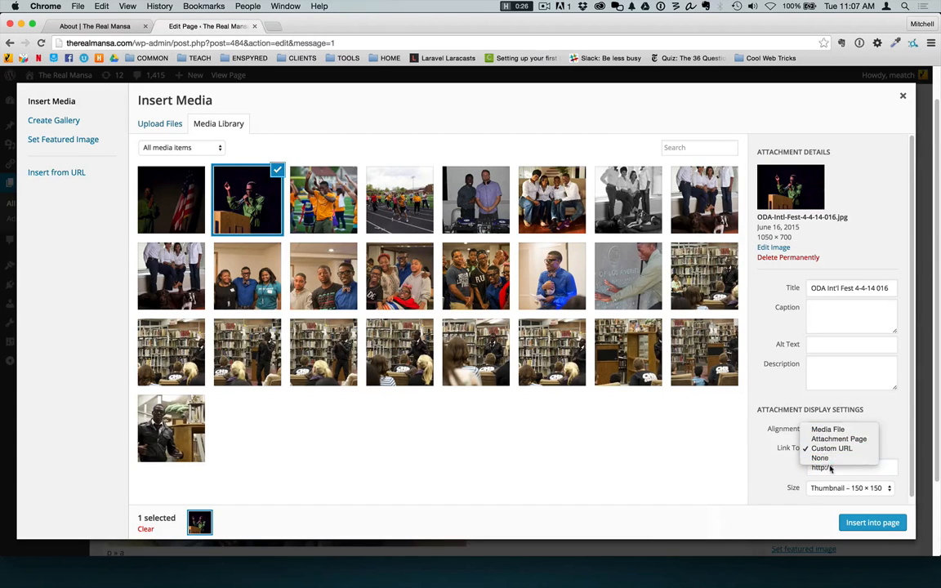
click(821, 460)
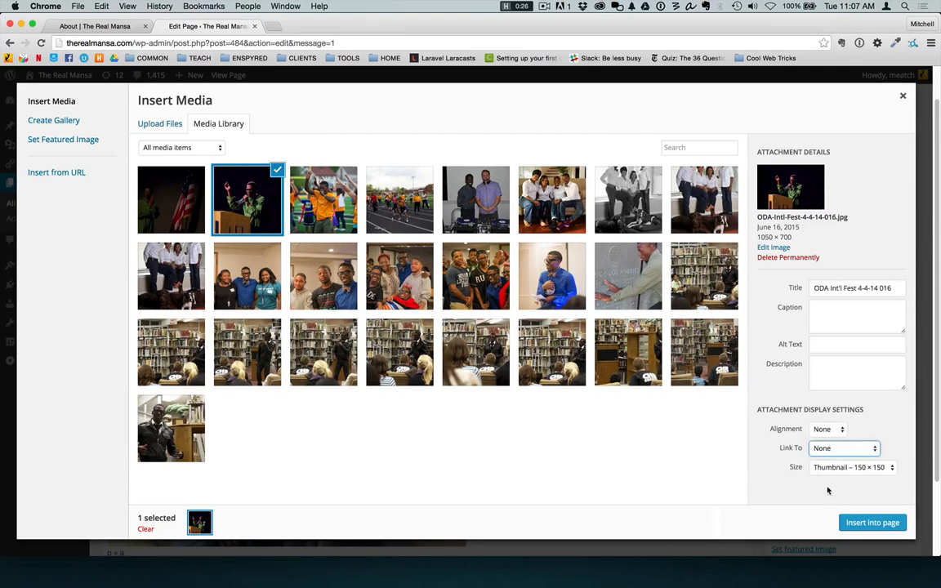
click(874, 524)
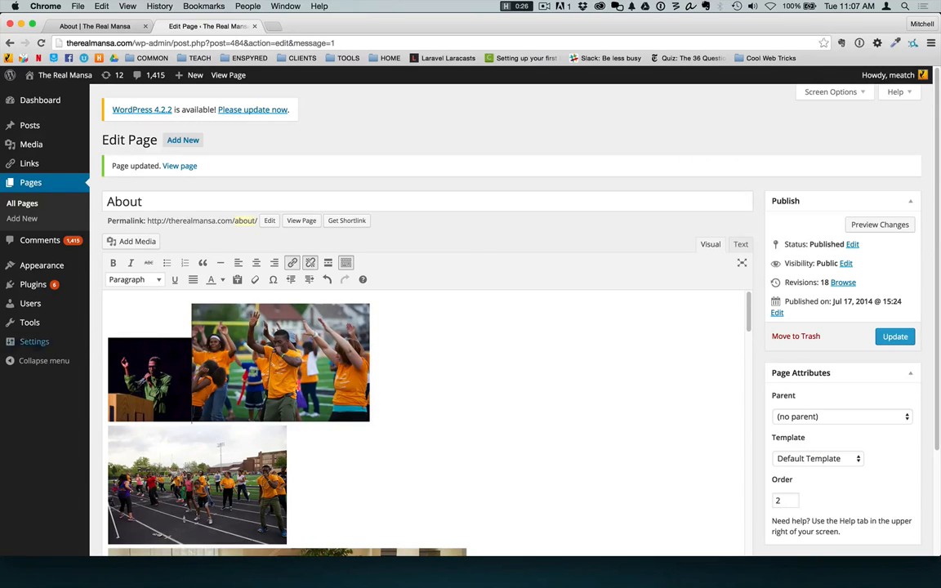
Put the podium speaker thumbnail on its own line above the two Family Fitness images
click(219, 366)
click(154, 371)
key(Right)
key(Return)
click(167, 311)
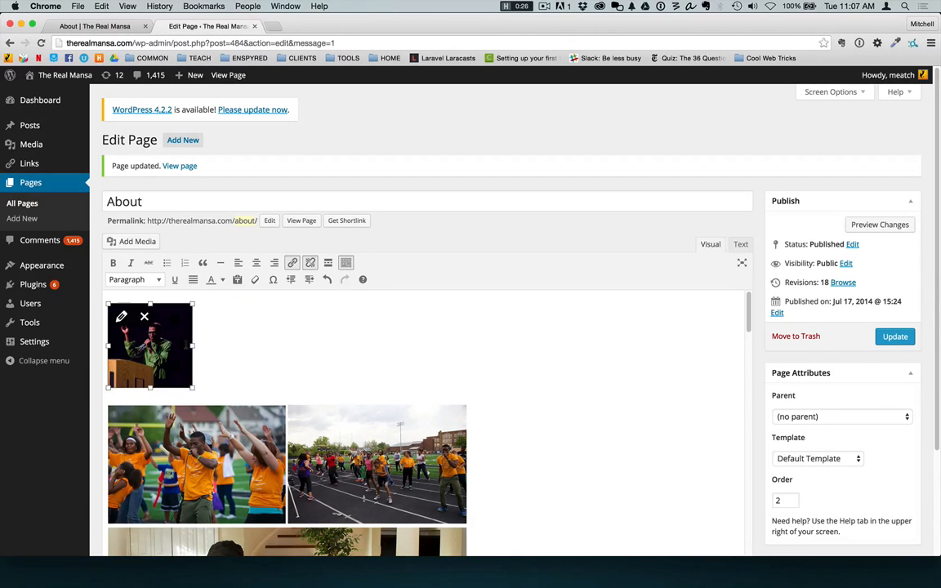
Update the About page and test on the live version whether the speaker thumbnail links anywhere
click(896, 337)
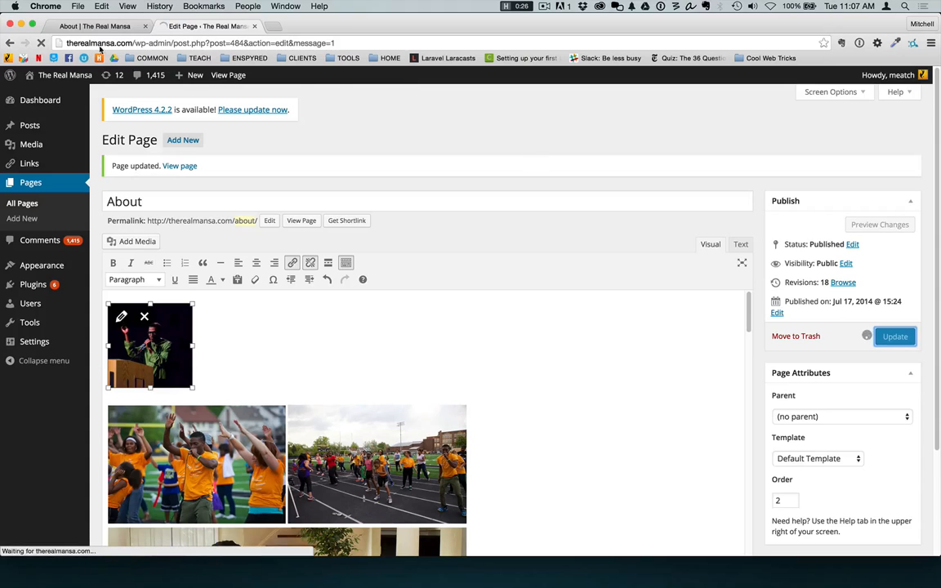
click(74, 27)
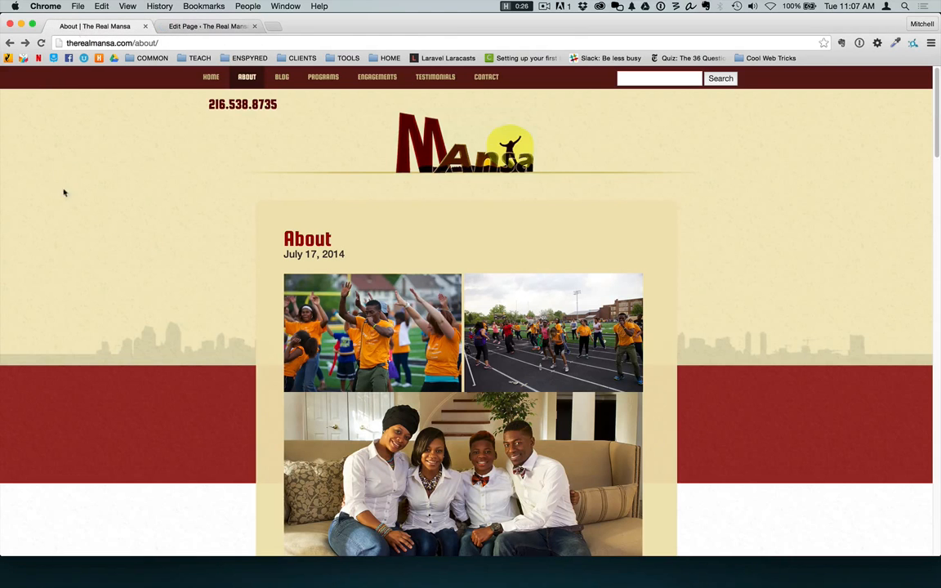
click(40, 43)
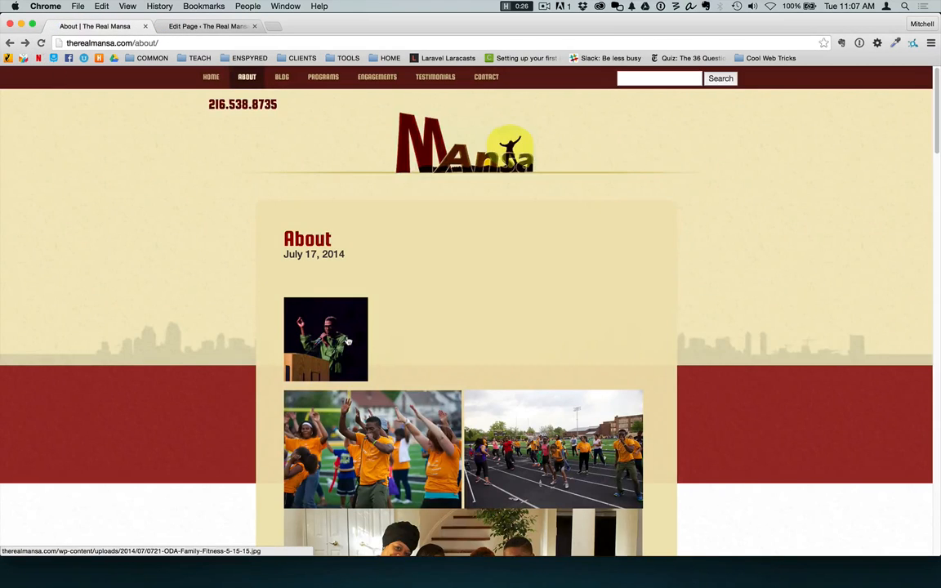
click(290, 300)
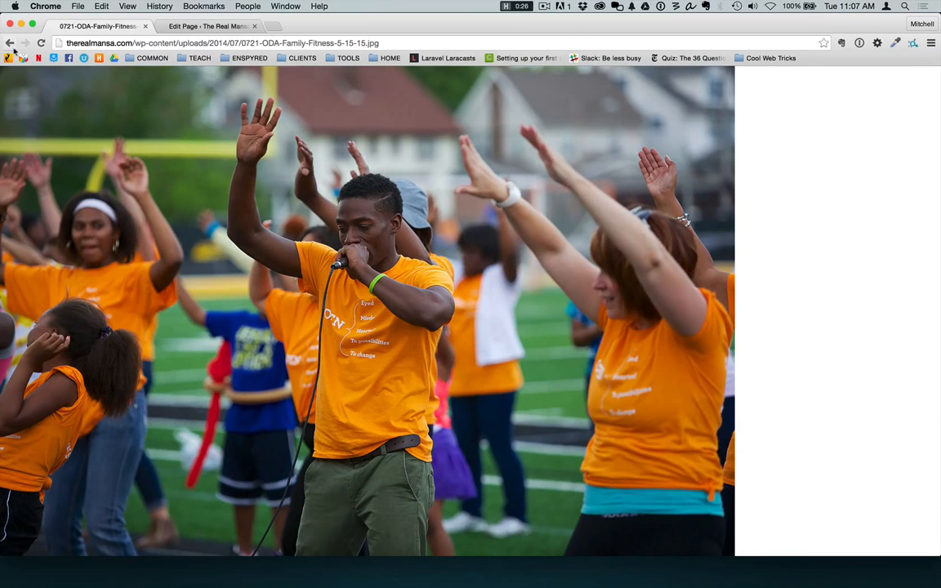
click(10, 44)
Examine the link wrapped around the speaker thumbnail in the About page's HTML source
click(175, 27)
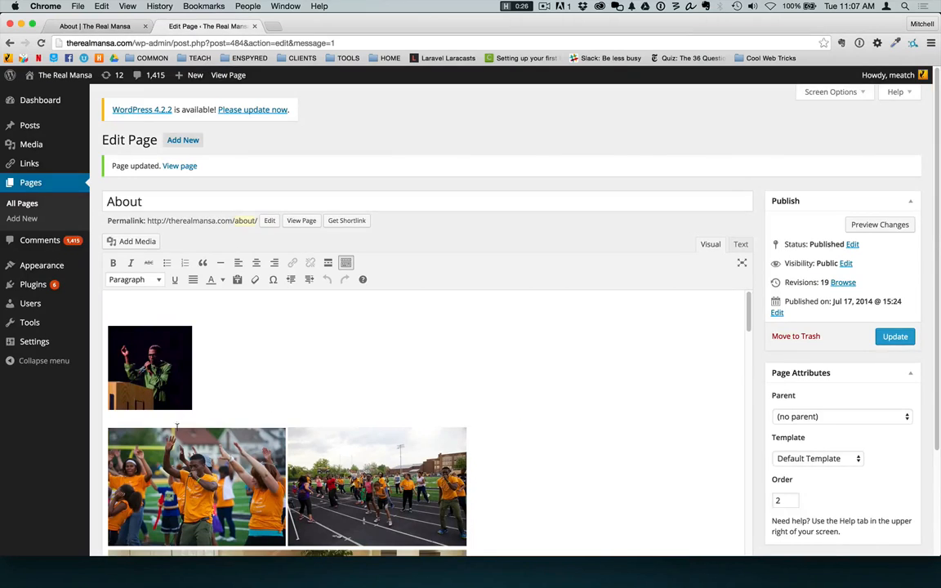
click(189, 370)
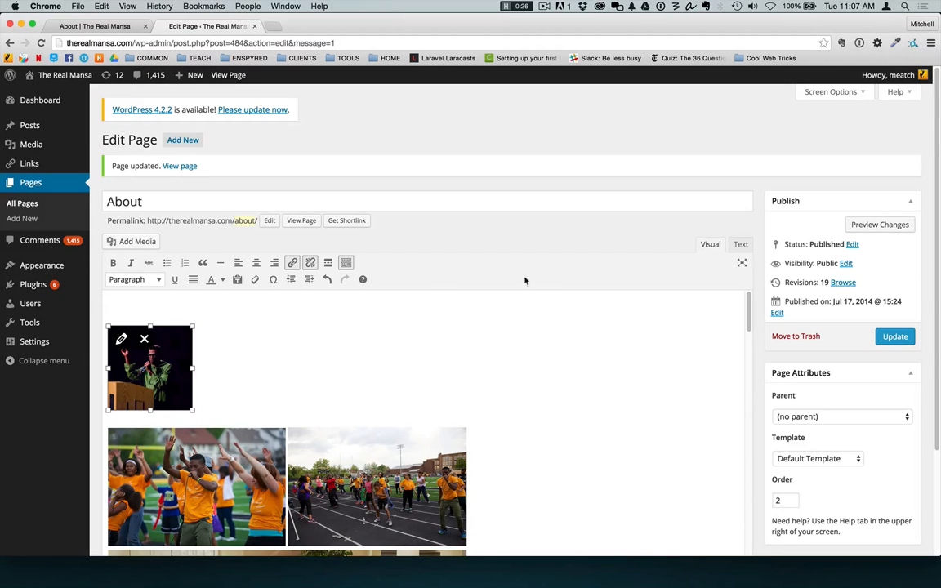
click(741, 244)
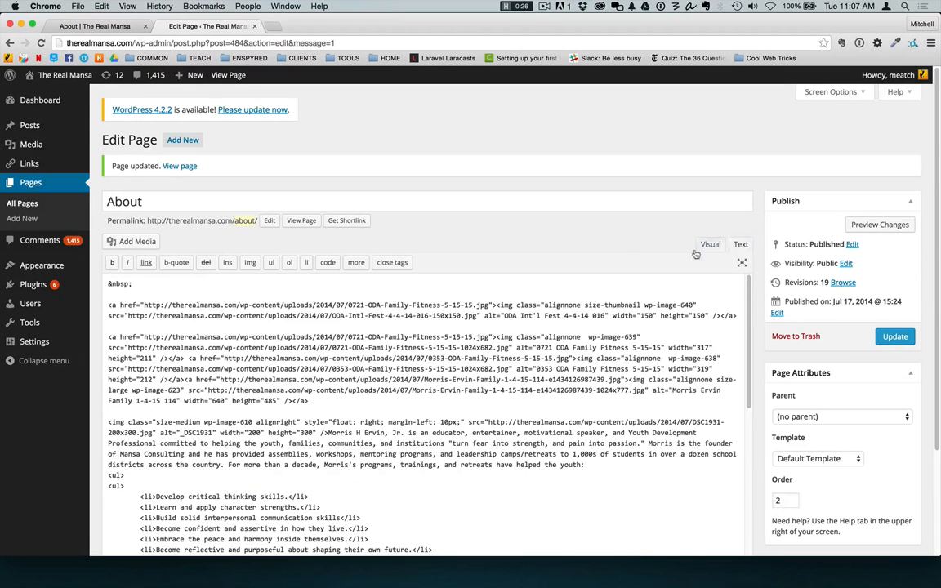
double_click(214, 307)
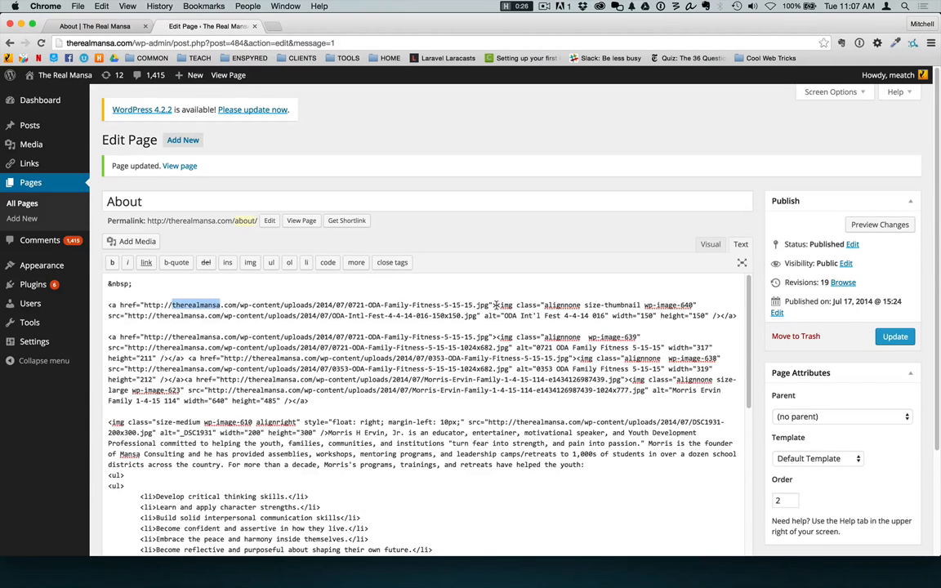
drag(495, 305, 162, 348)
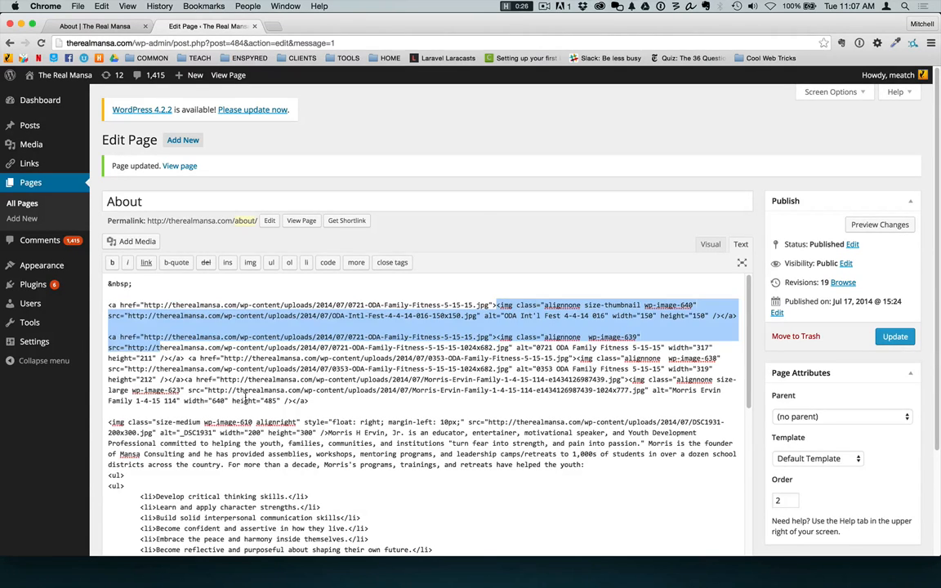
click(414, 412)
drag(494, 305, 233, 305)
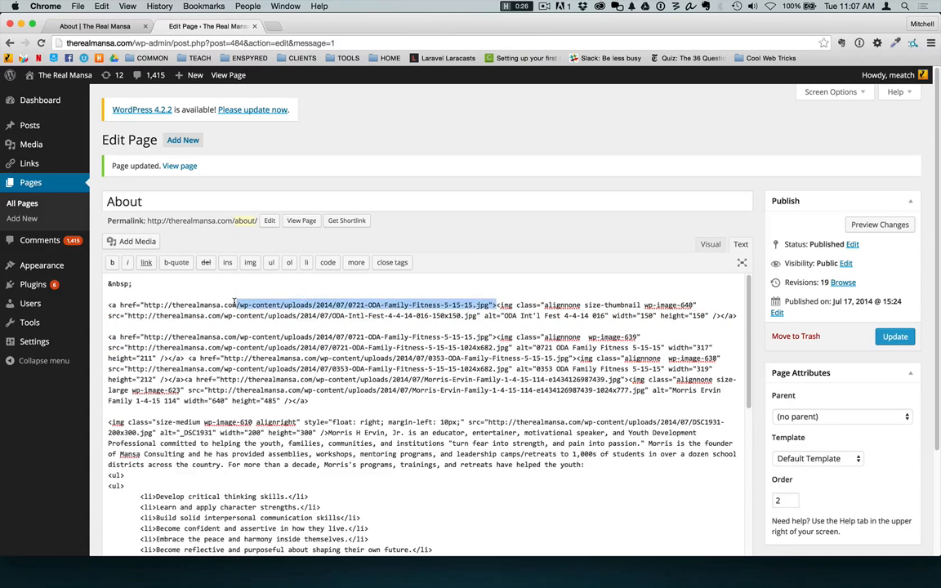
Remove the link from the podium speaker thumbnail, update the About page and reload the live version to check the thumbnail
click(710, 244)
click(163, 368)
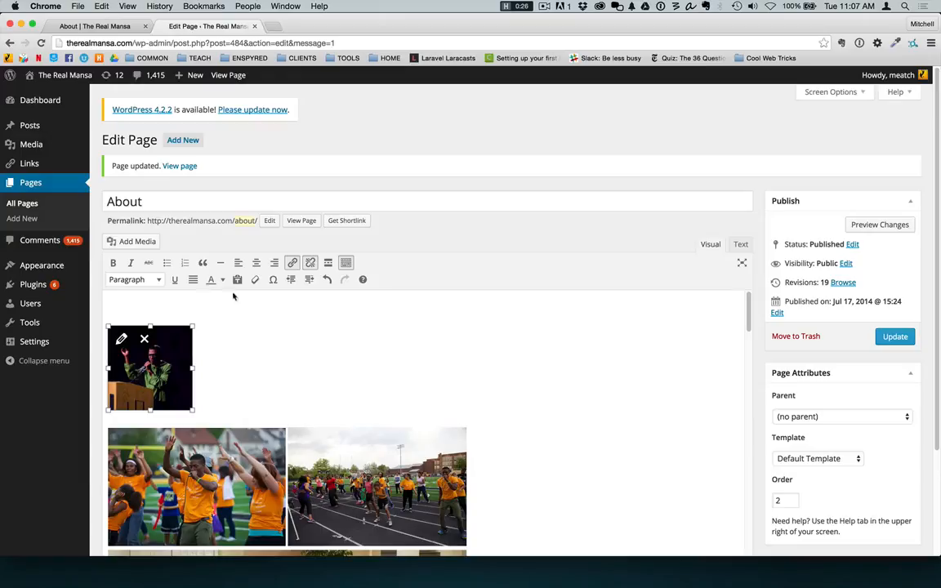
click(311, 263)
click(895, 337)
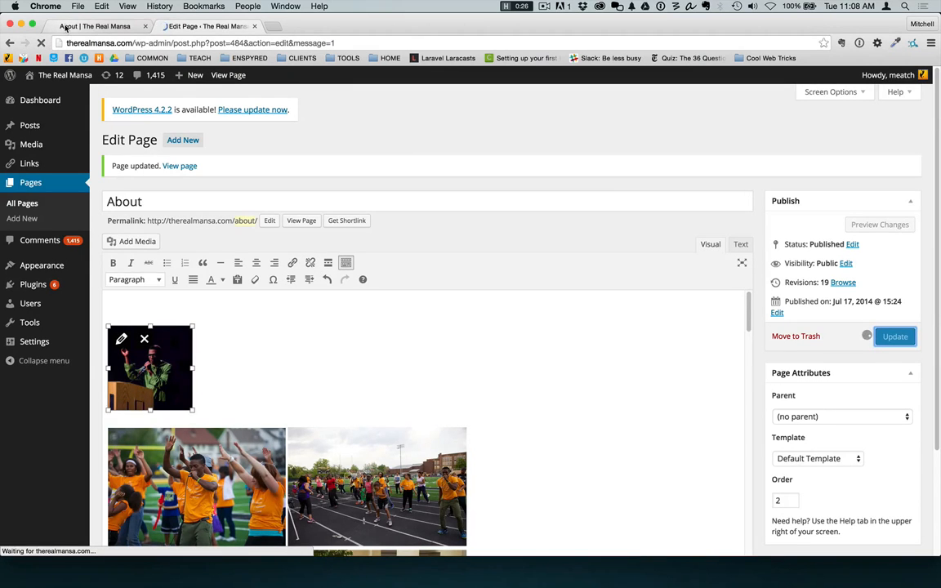
click(66, 28)
key(super+r)
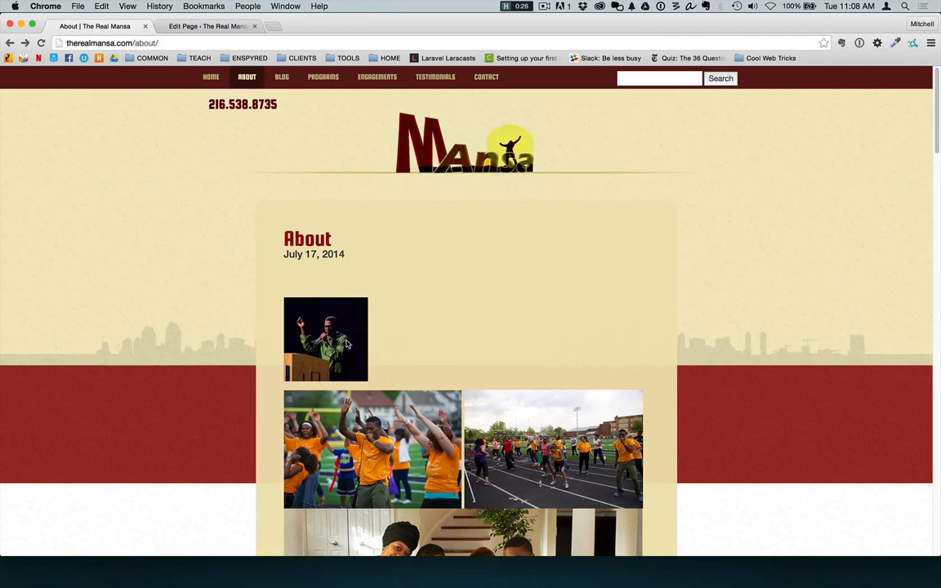
Insert ODA-Intl-Fest-4-4-14-105.jpg as a 150 × 150 thumbnail with link set to None on the empty line above the podium speaker thumbnail
click(204, 27)
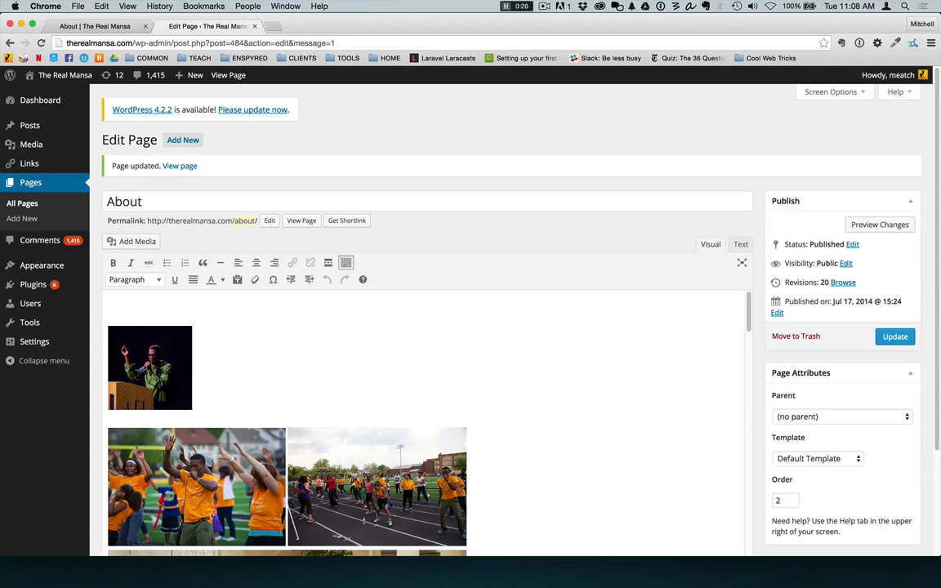
click(164, 460)
key(Left)
click(151, 304)
click(137, 243)
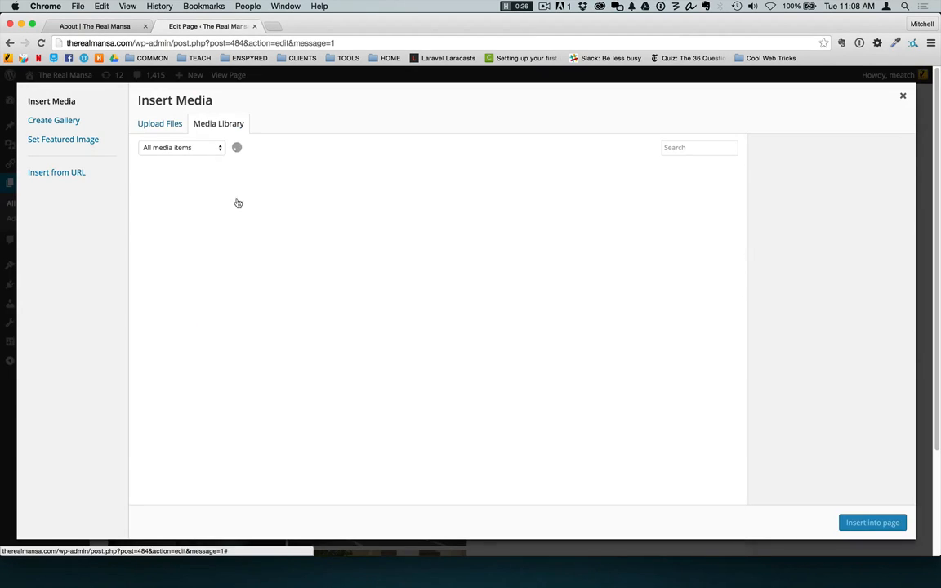
click(173, 187)
click(825, 448)
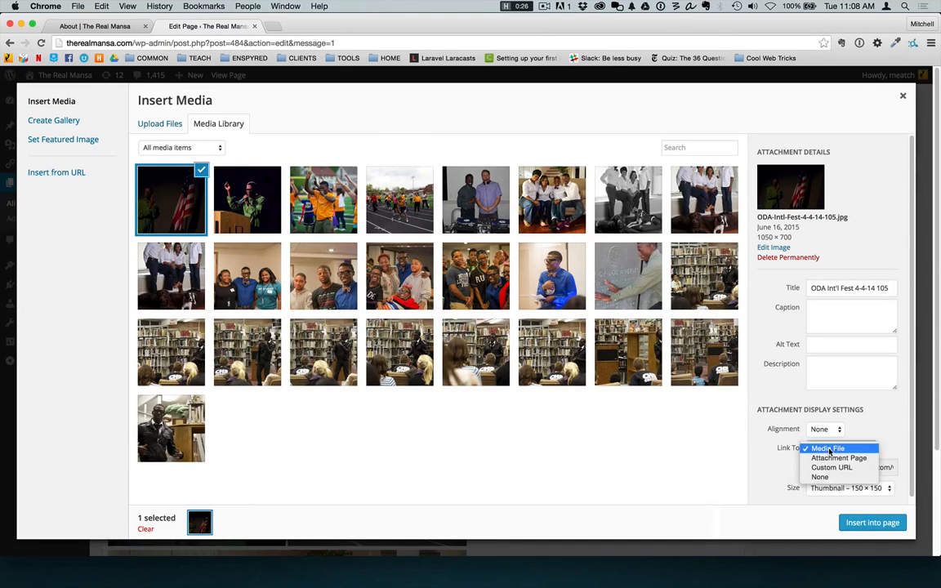
click(844, 478)
click(849, 468)
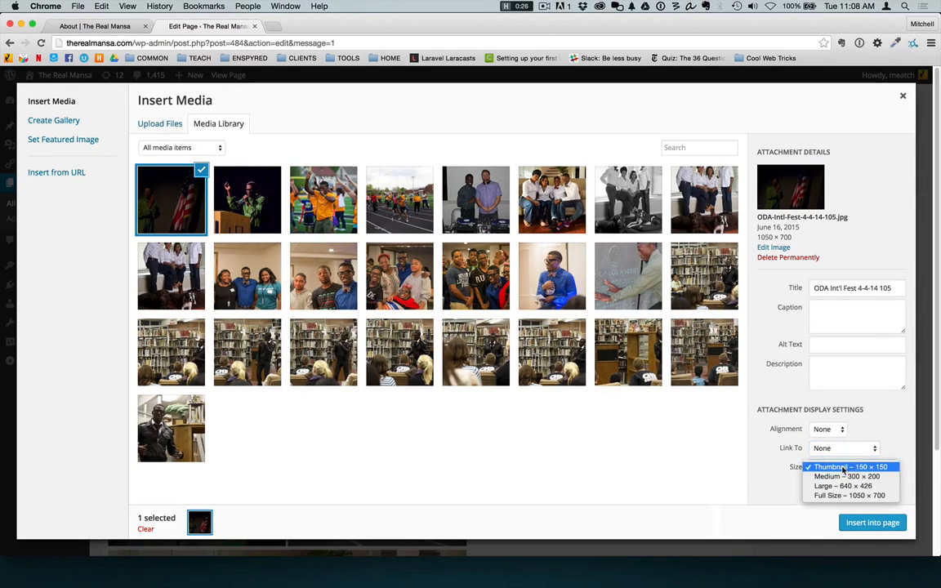
click(873, 522)
click(873, 523)
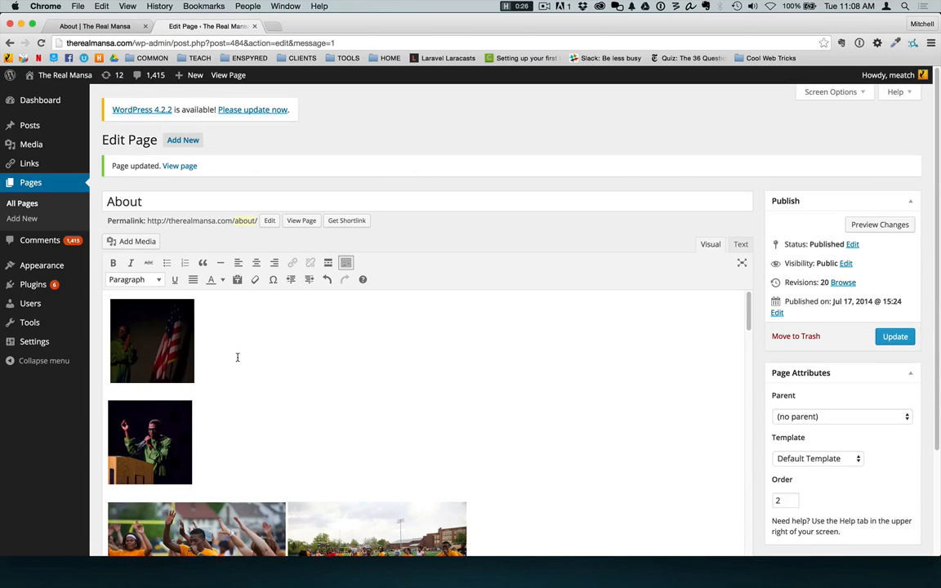
Update the About page and check the new flag thumbnail on the live version
click(895, 337)
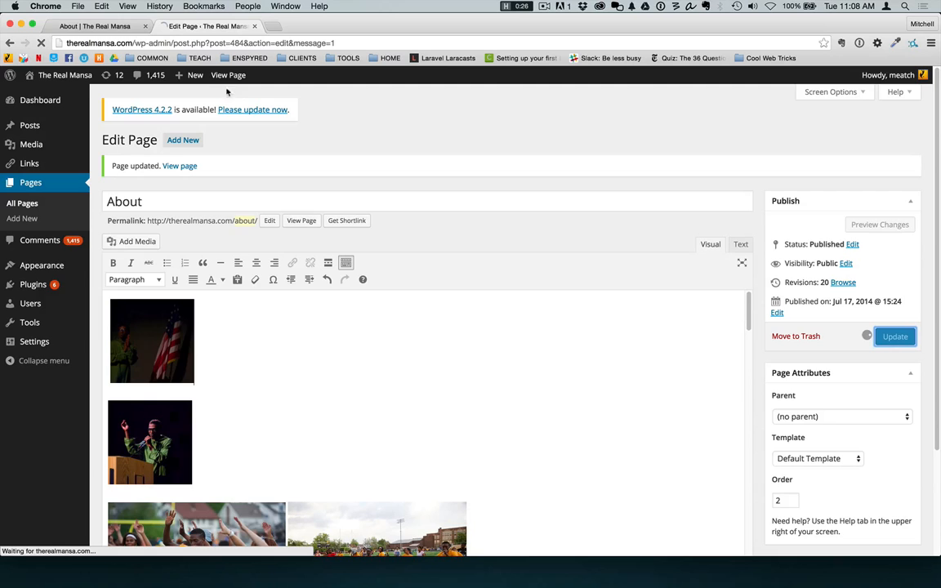
click(65, 26)
click(41, 44)
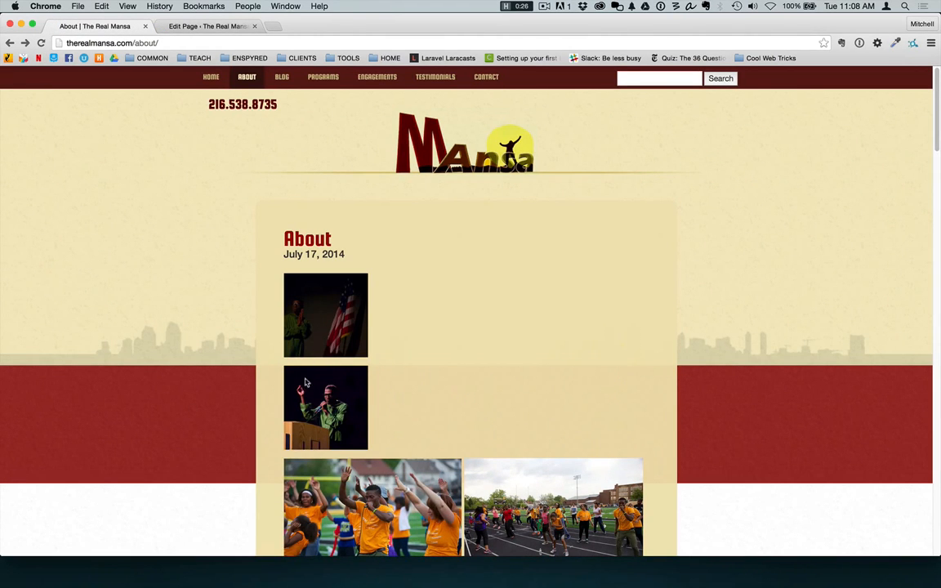
Delete the two speaker thumbnails and the two Family Fitness images above the family photo in the page editor
click(210, 26)
click(155, 347)
scroll(181, 437, down, 2)
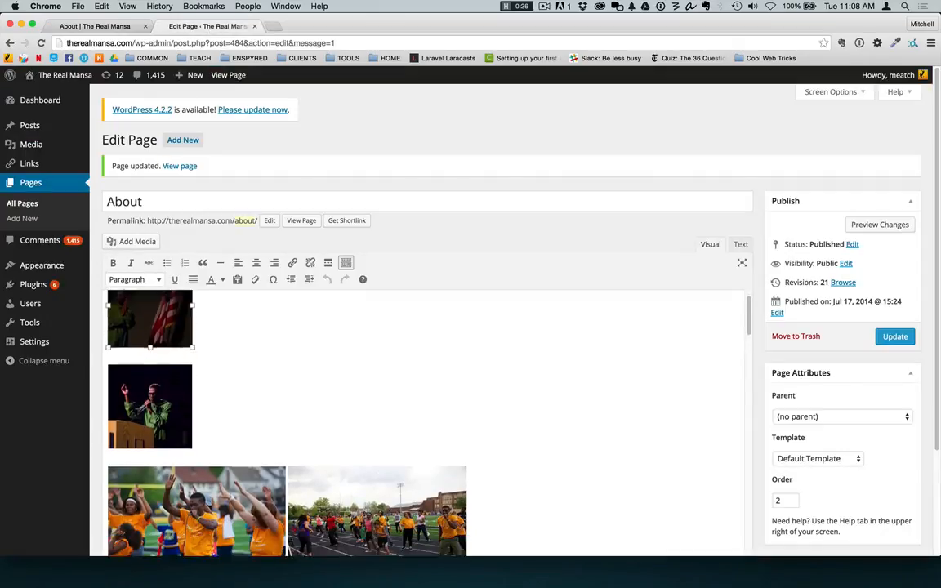
click(372, 497)
click(324, 450)
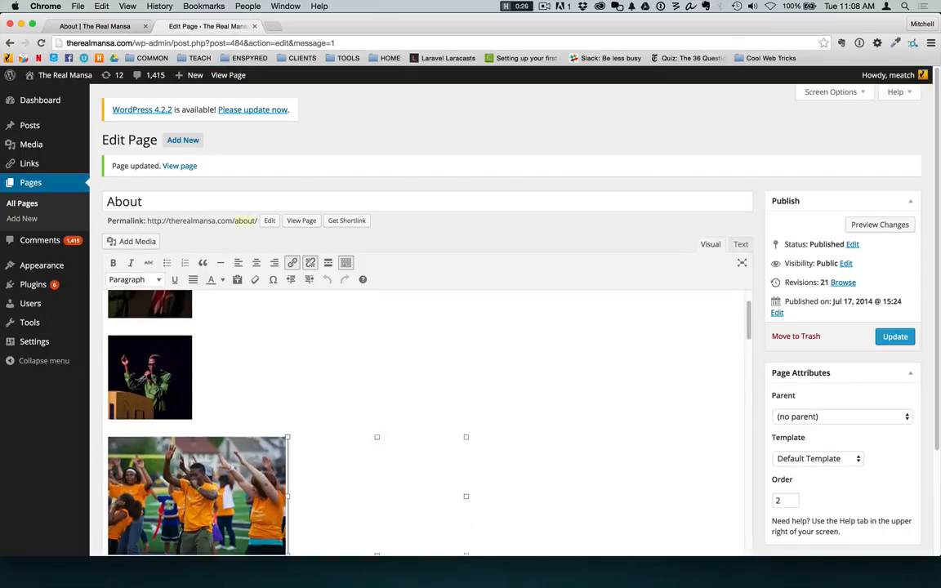
key(BackSpace)
key(BackSpace)
key(BackSpace)
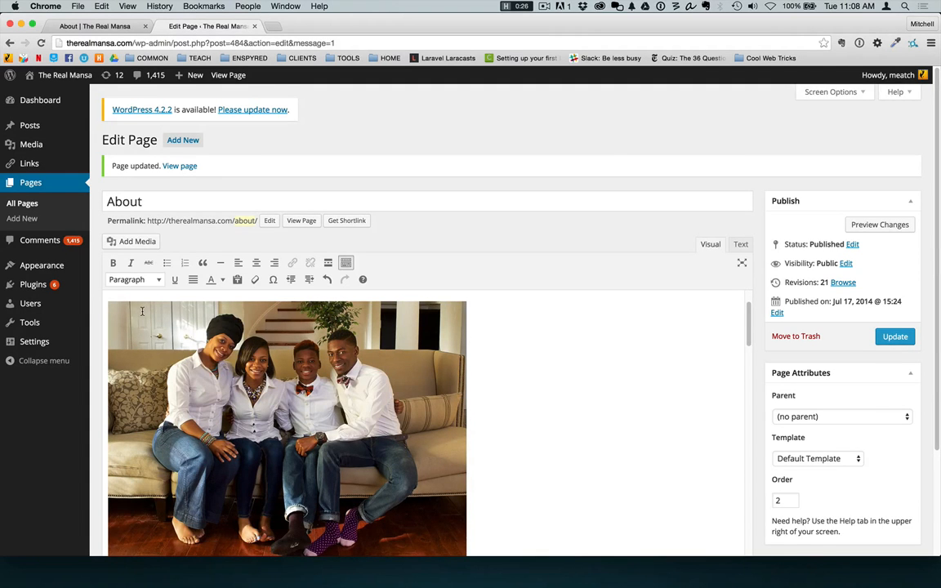
click(141, 311)
key(BackSpace)
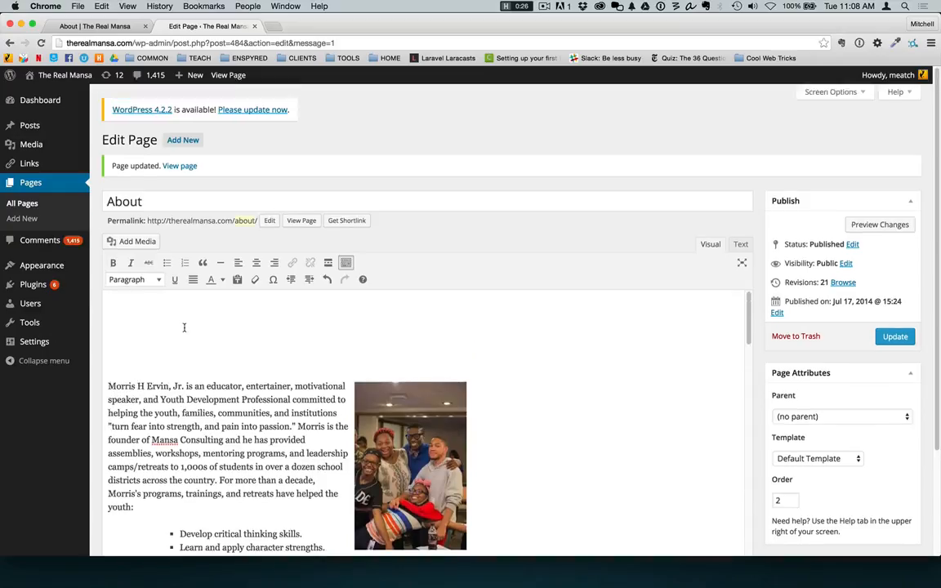
key(super+z)
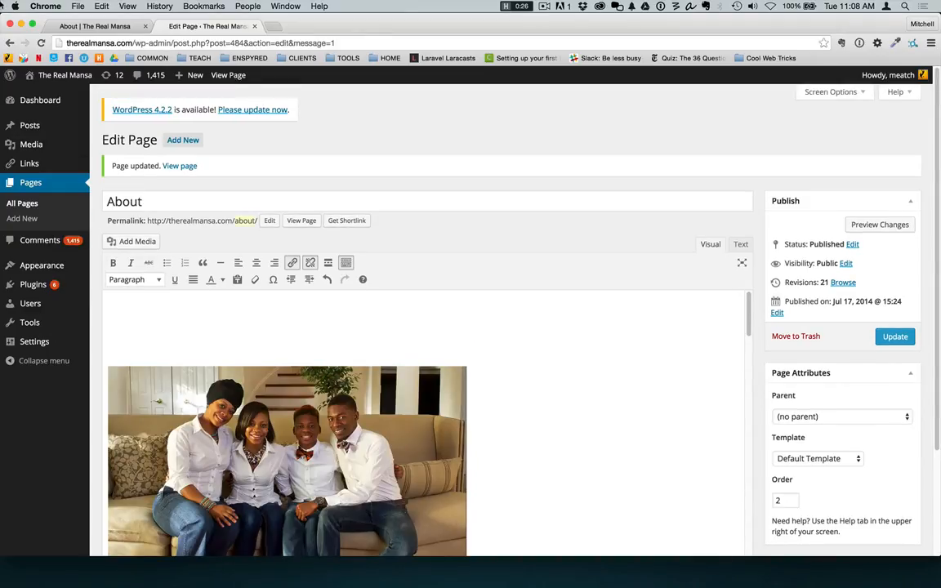
Delete the blank lines above the family photo so it starts the page content
drag(111, 314, 116, 286)
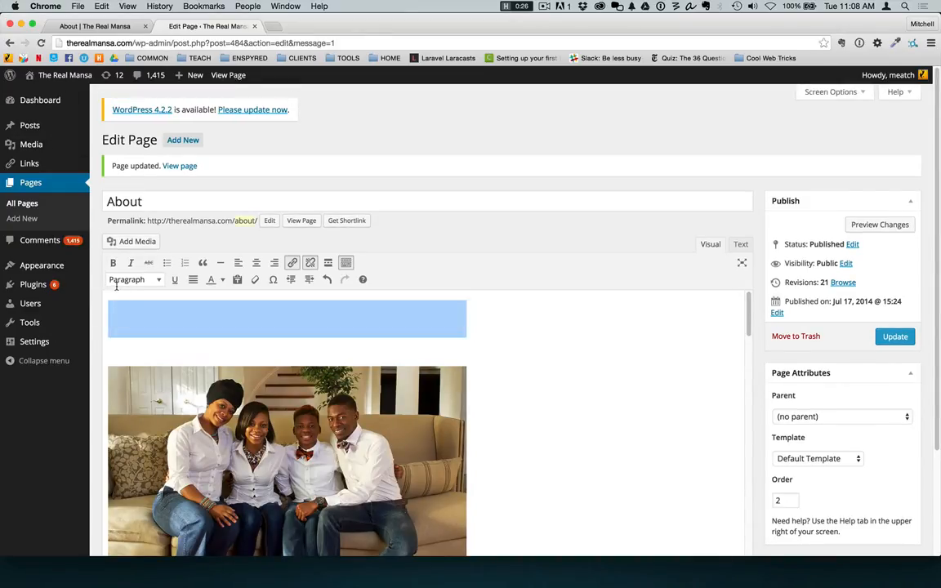
key(BackSpace)
key(BackSpace)
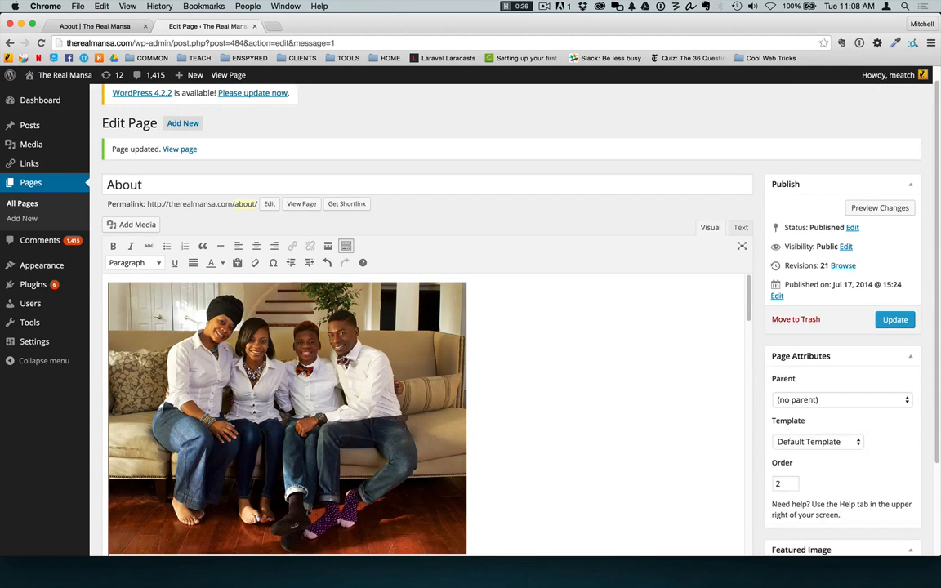
Update the About page and reload the live version to check the cleaned-up layout
click(895, 320)
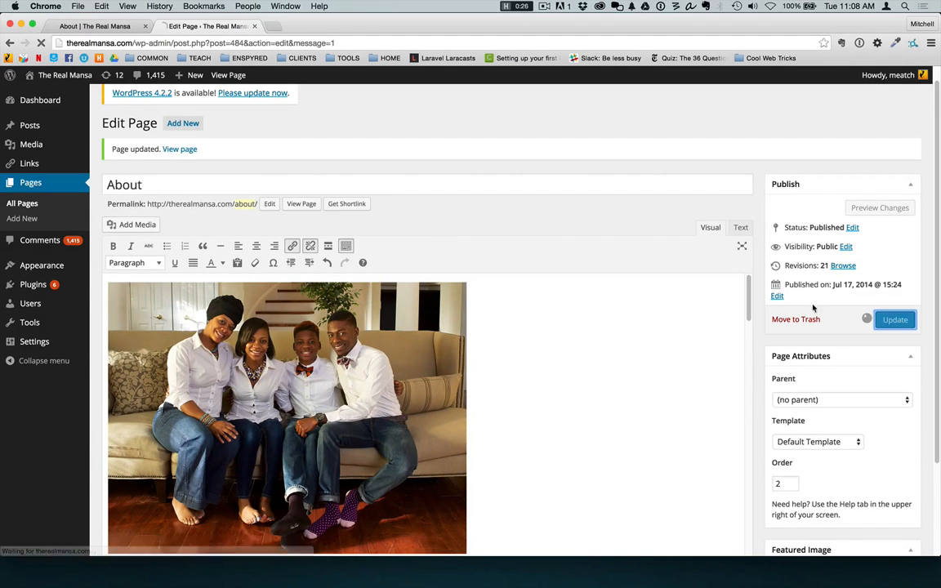
click(88, 26)
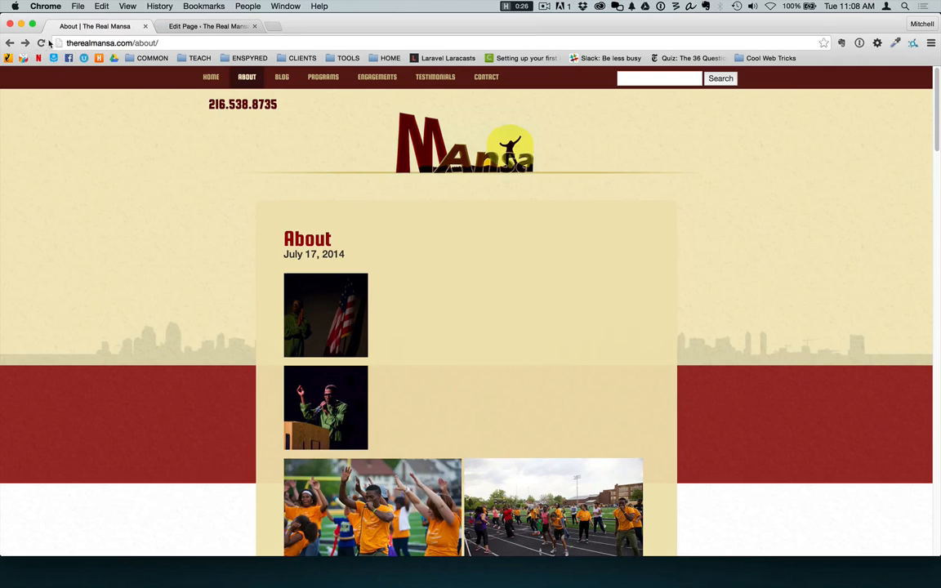
click(42, 43)
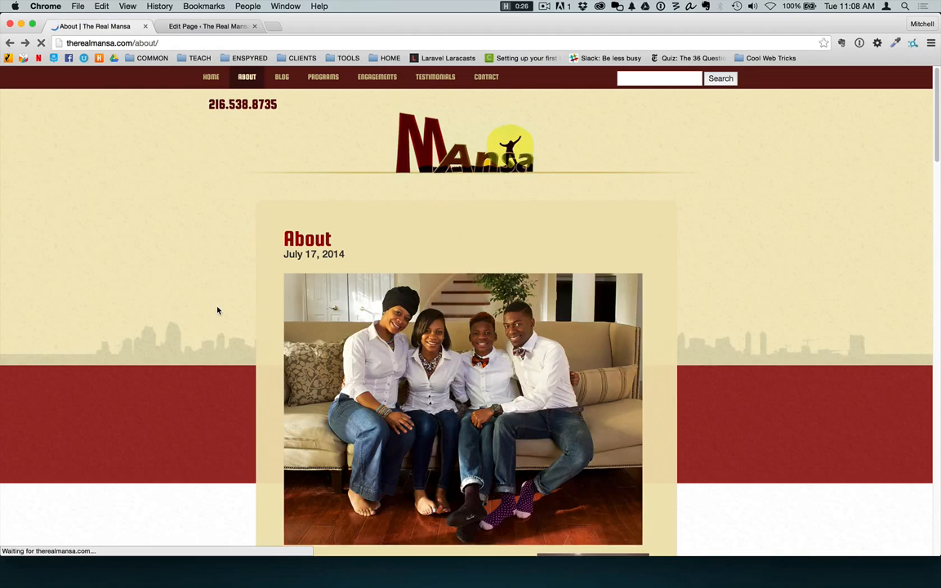
Open the Wholeness post for editing and look at its Insert Media library without inserting anything
click(186, 27)
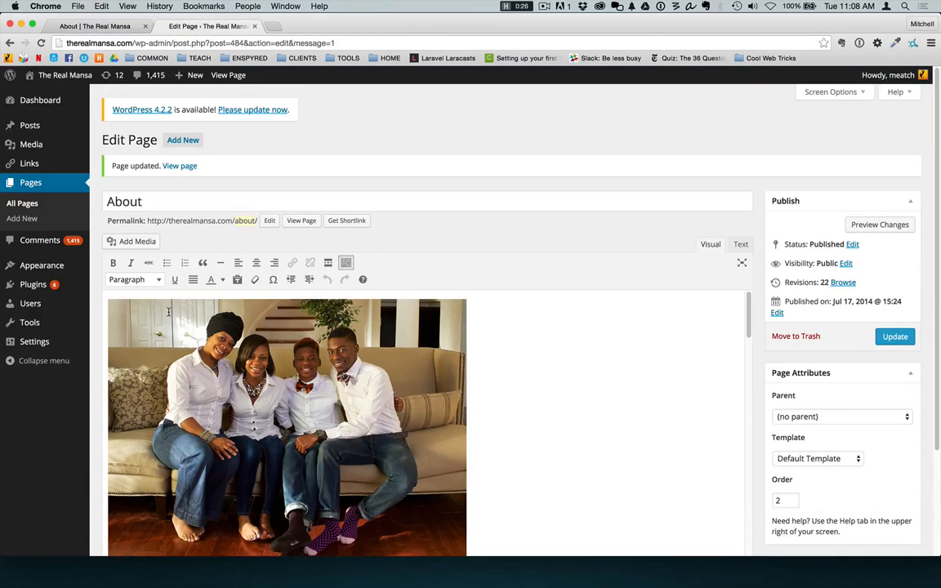
click(34, 128)
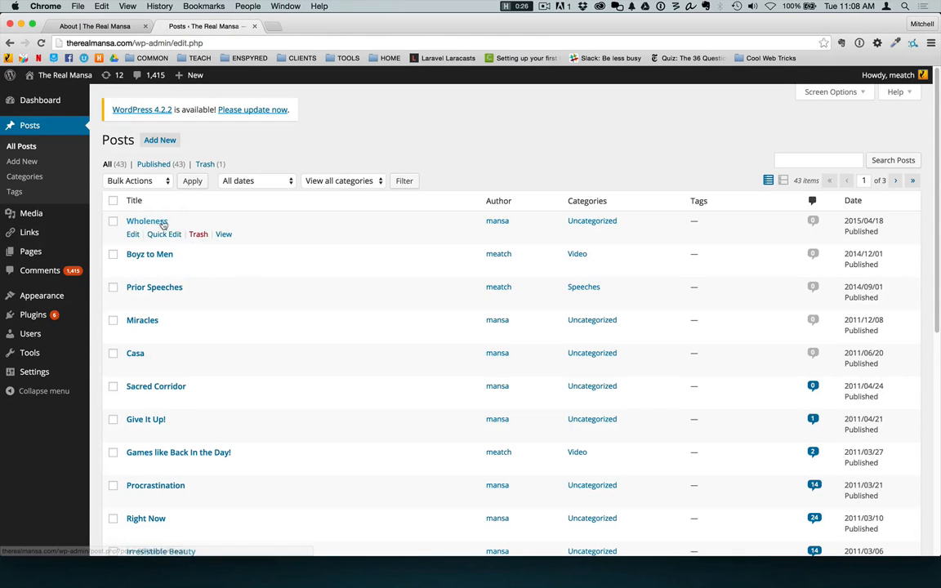
click(131, 234)
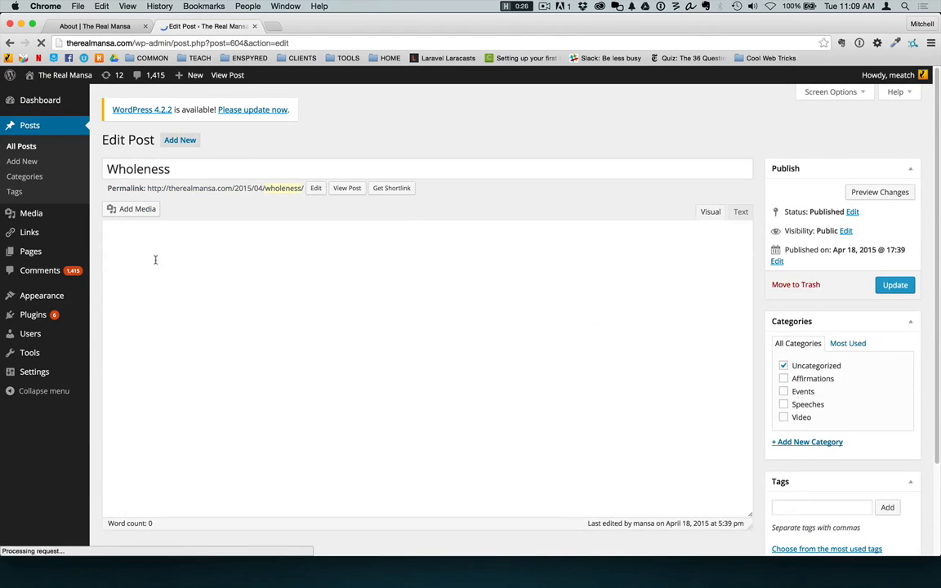
click(135, 210)
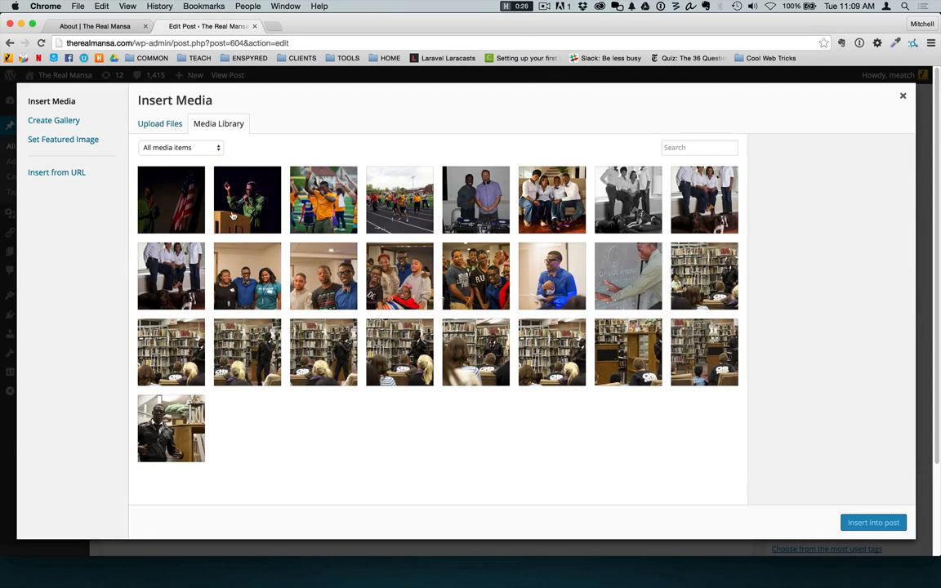
click(903, 95)
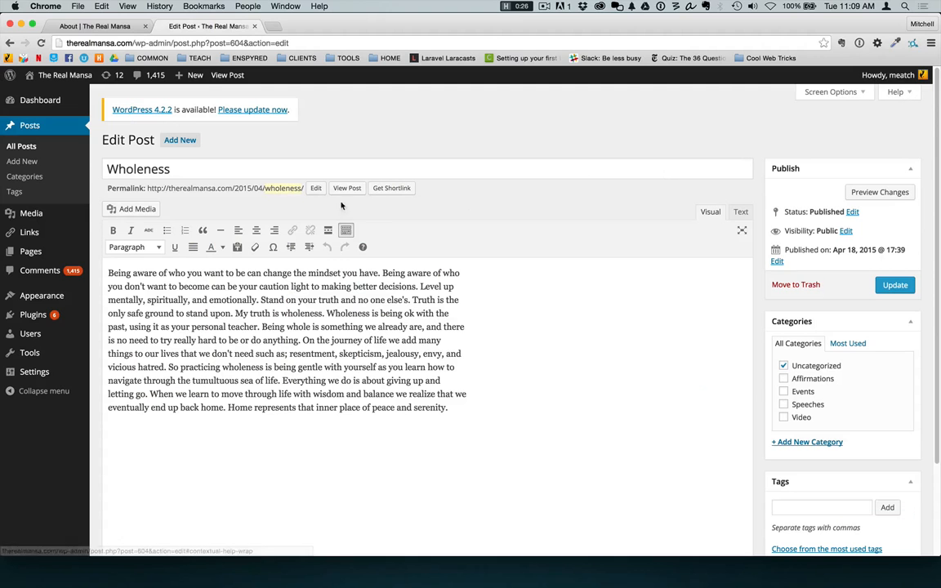
View the Media Library and its page for uploading new media, and return to the Posts list
mouse_move(36, 219)
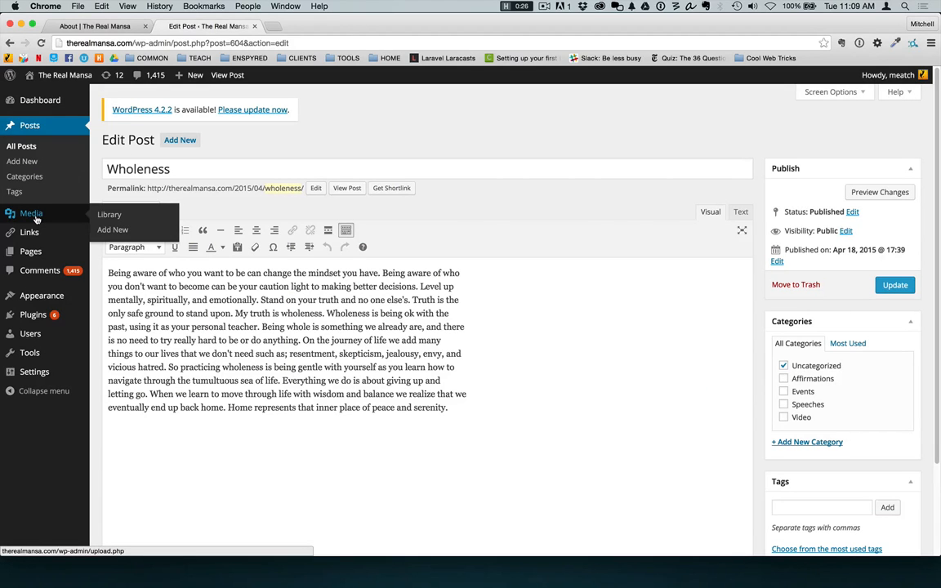
click(109, 215)
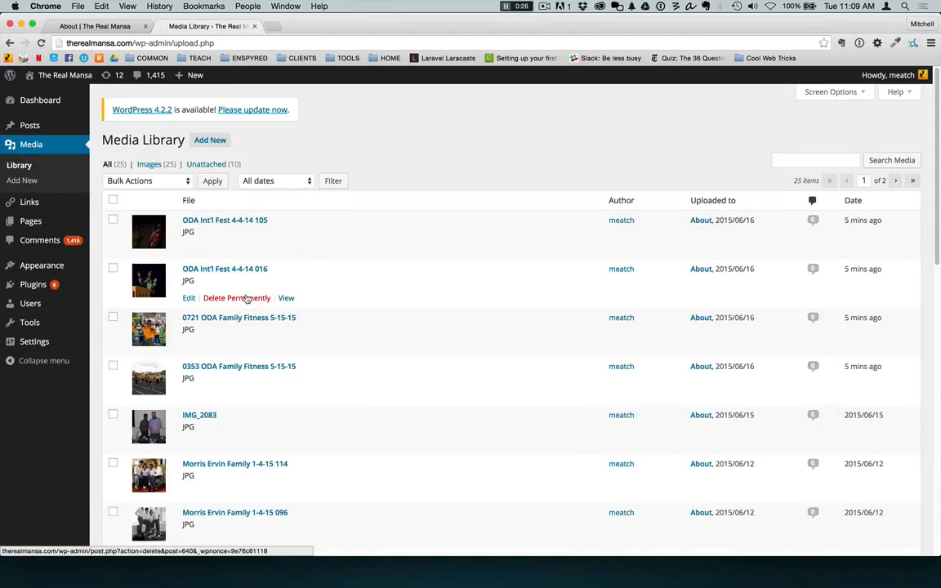
click(210, 141)
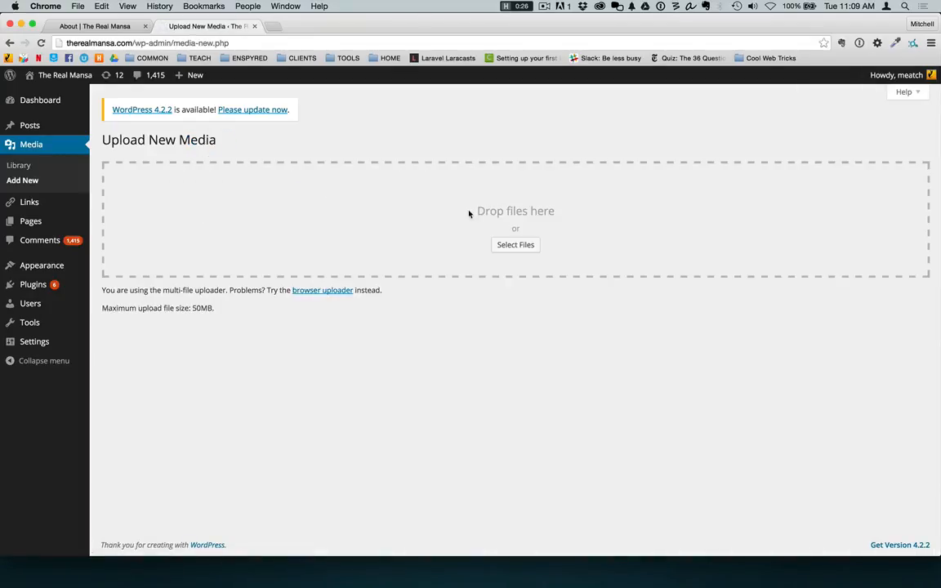
click(33, 127)
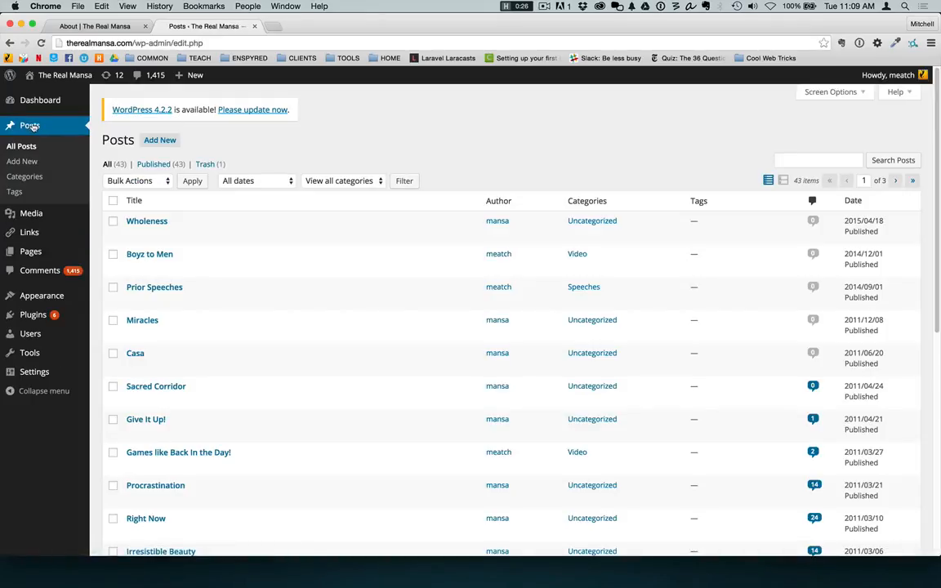
click(171, 144)
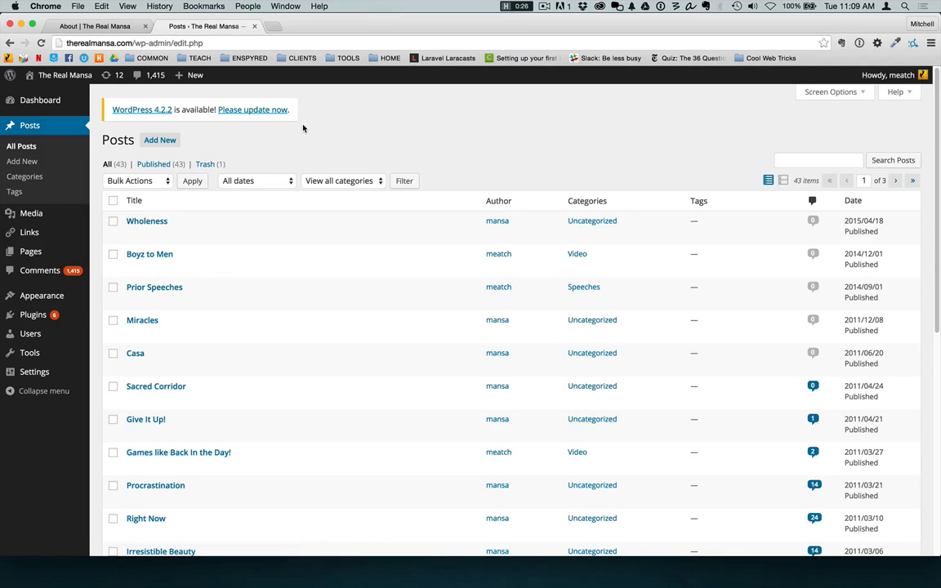
Switch to Finder to look at the event photos in the wetransfer-224dad folder, and return to Chrome
key(super+Tab)
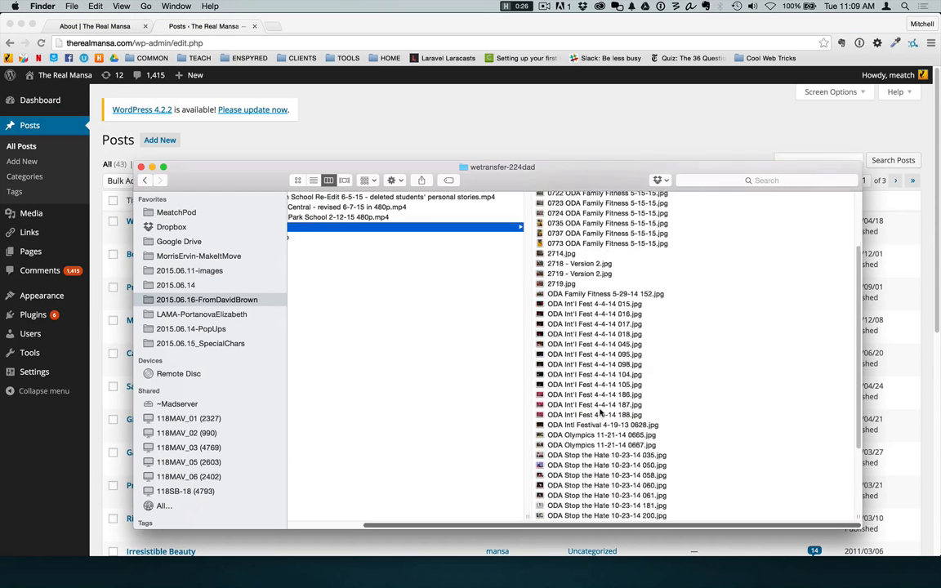
drag(437, 167, 469, 201)
click(468, 132)
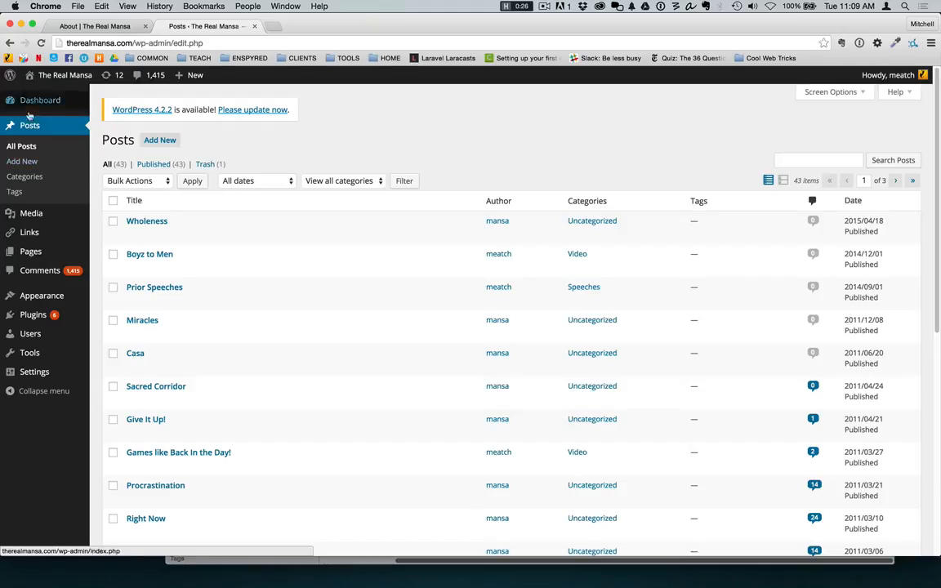
Open the list of all pages and review the live About page from its family photo through the biography text
click(366, 194)
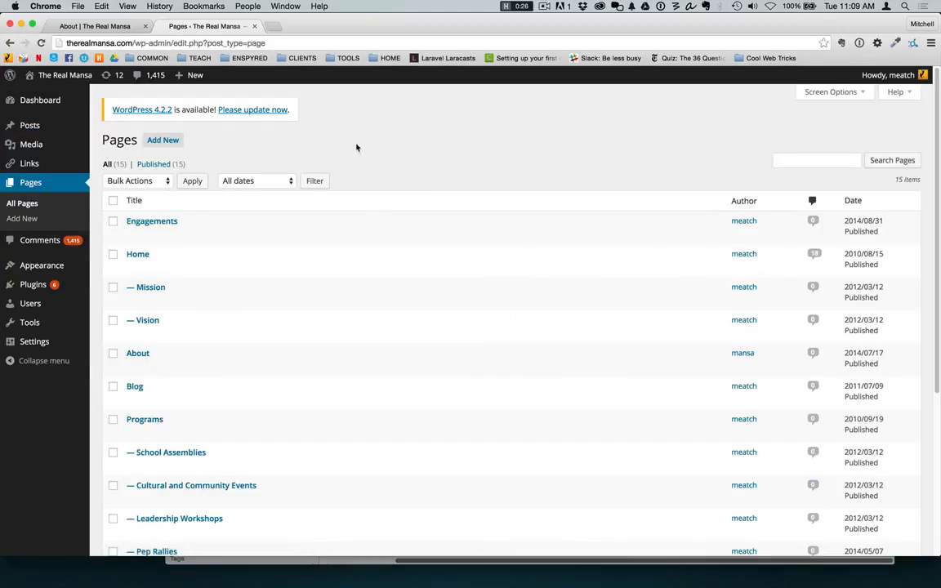
click(86, 26)
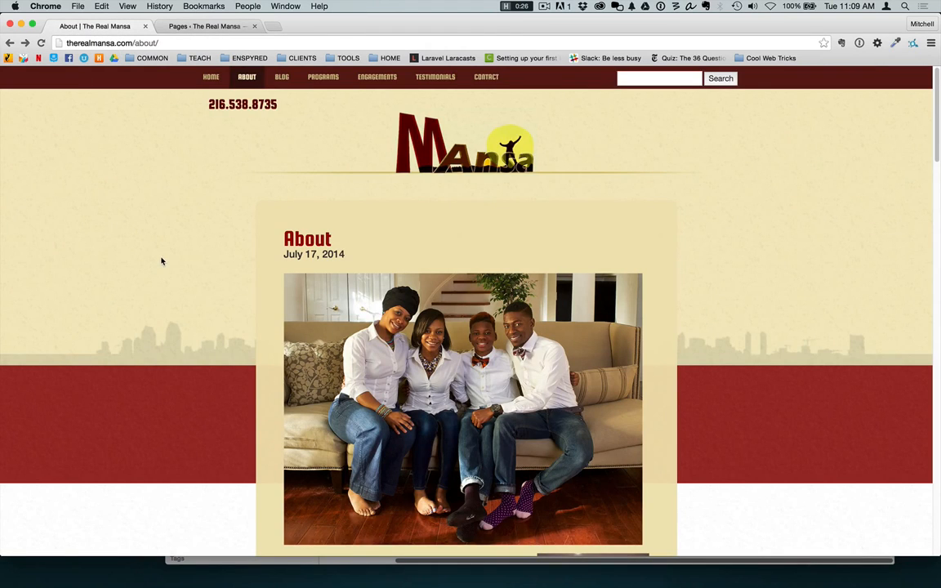
scroll(161, 261, down, 10)
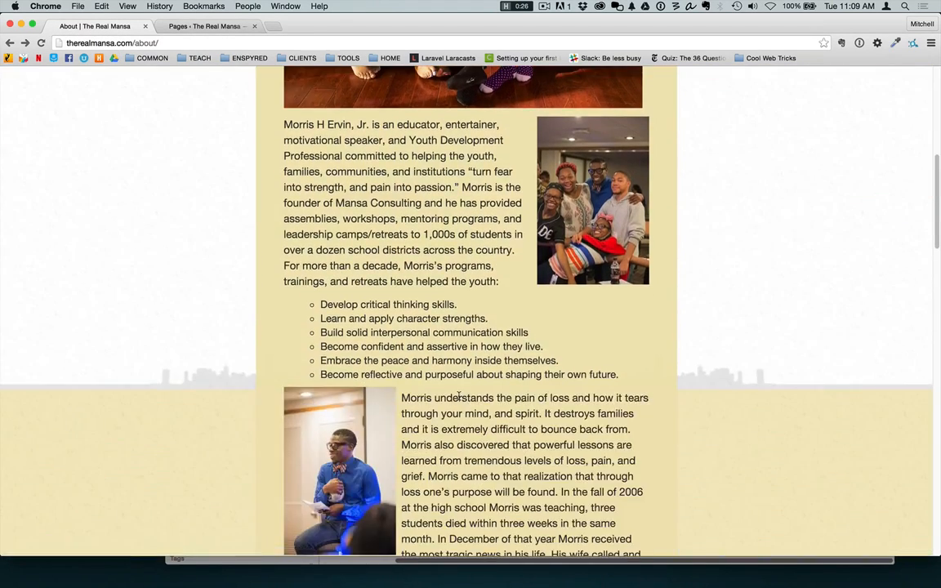
Open the live Programs page and review its program thumbnails and the School Assemblies, Cultural and Community Events and Leadership Workshops sections
scroll(459, 397, up, 10)
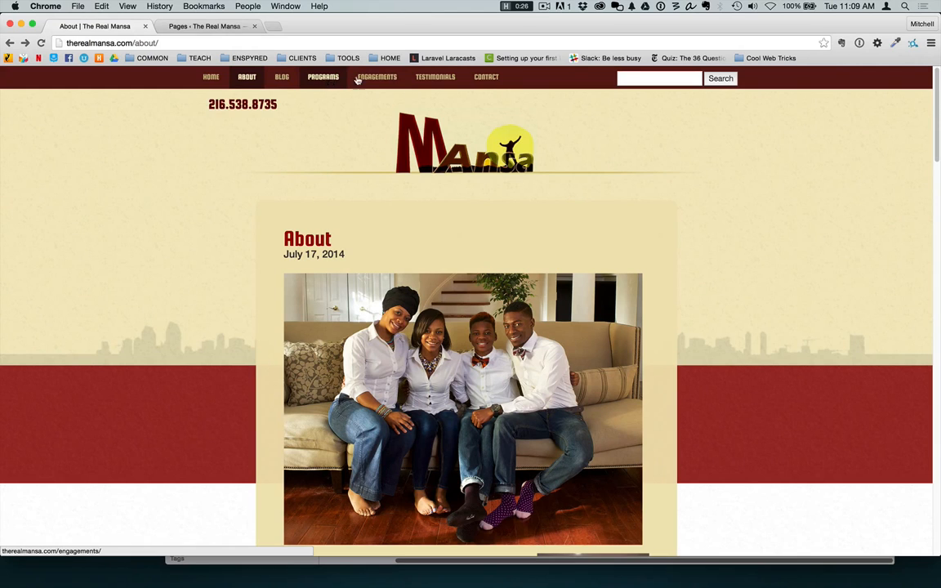
click(322, 77)
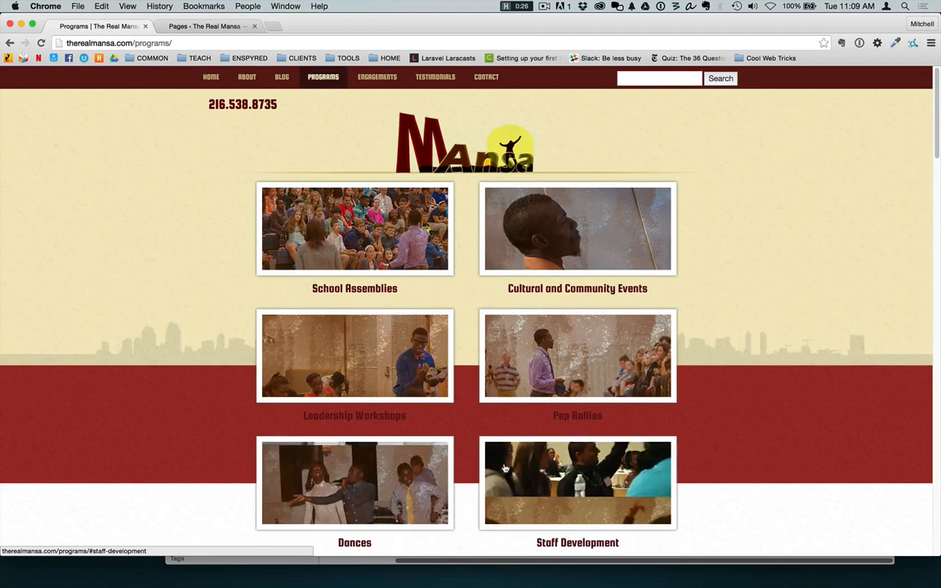
scroll(505, 468, down, 6)
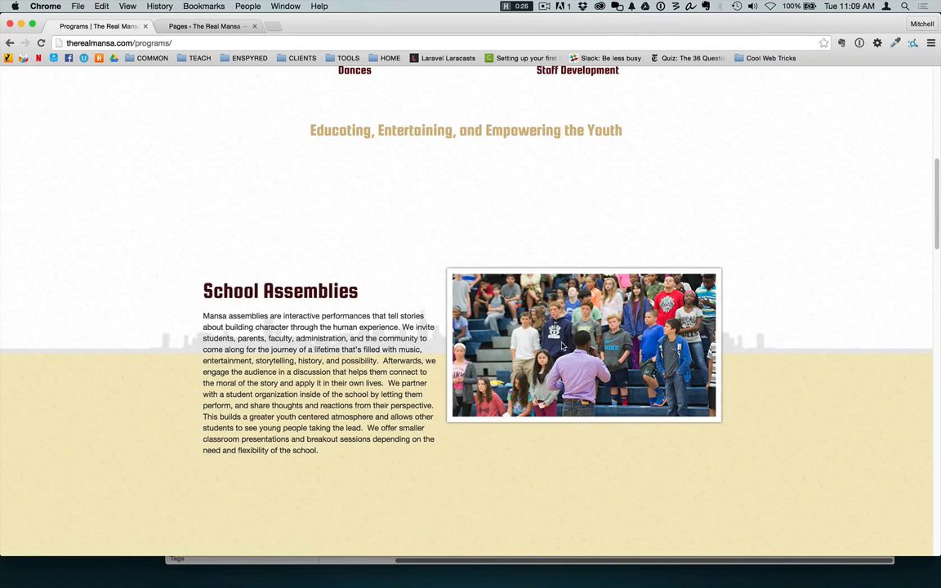
scroll(544, 355, down, 5)
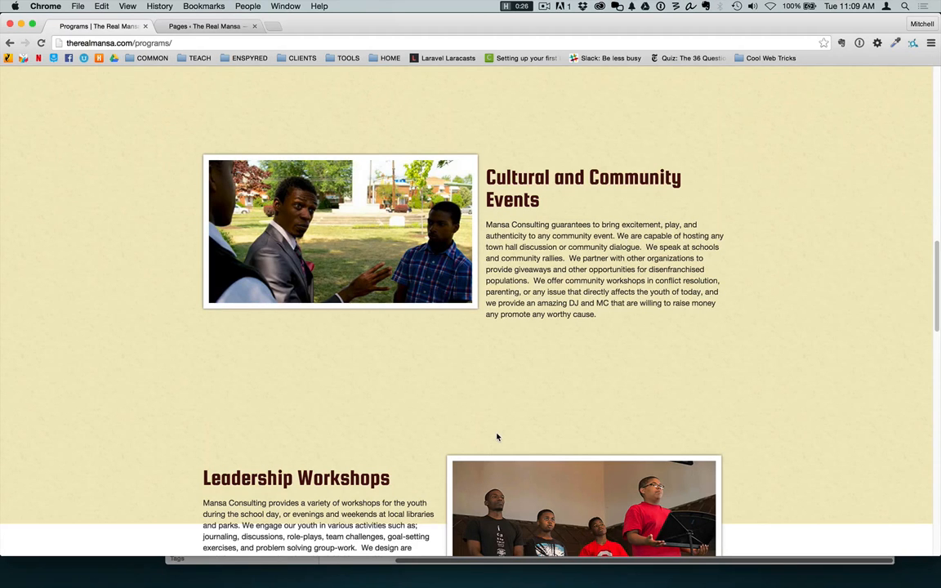
scroll(497, 438, up, 12)
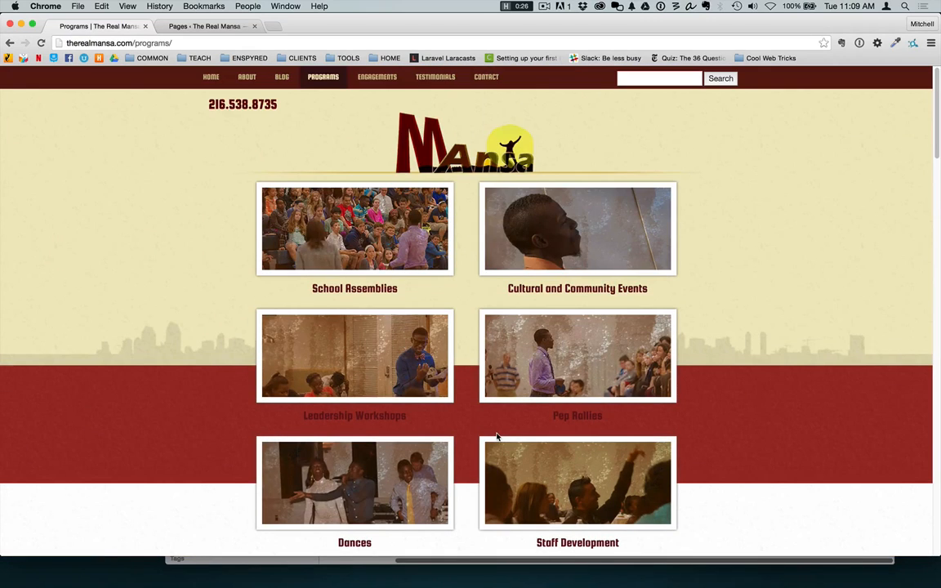
Return to the live About page and highlight part of the opening biography paragraph below the family photo
click(281, 78)
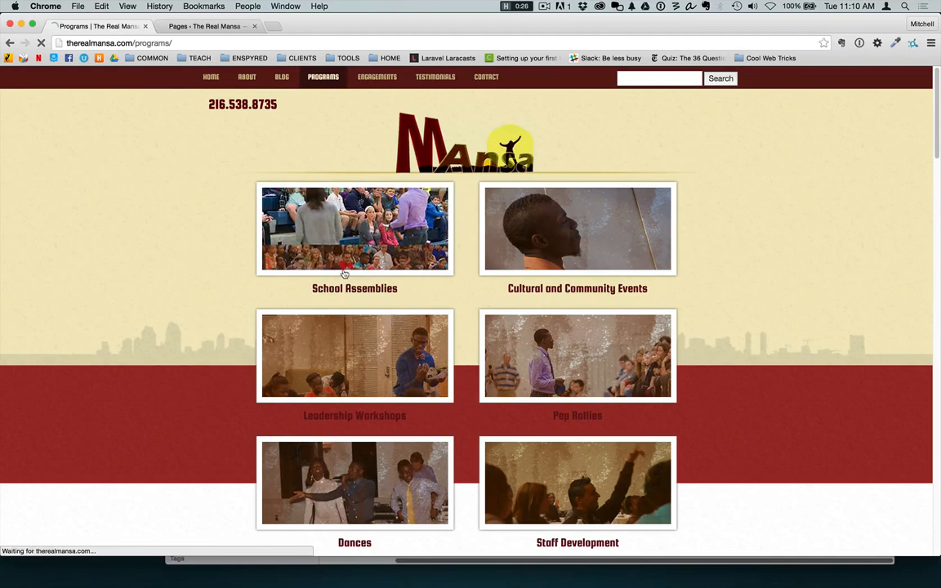
click(244, 78)
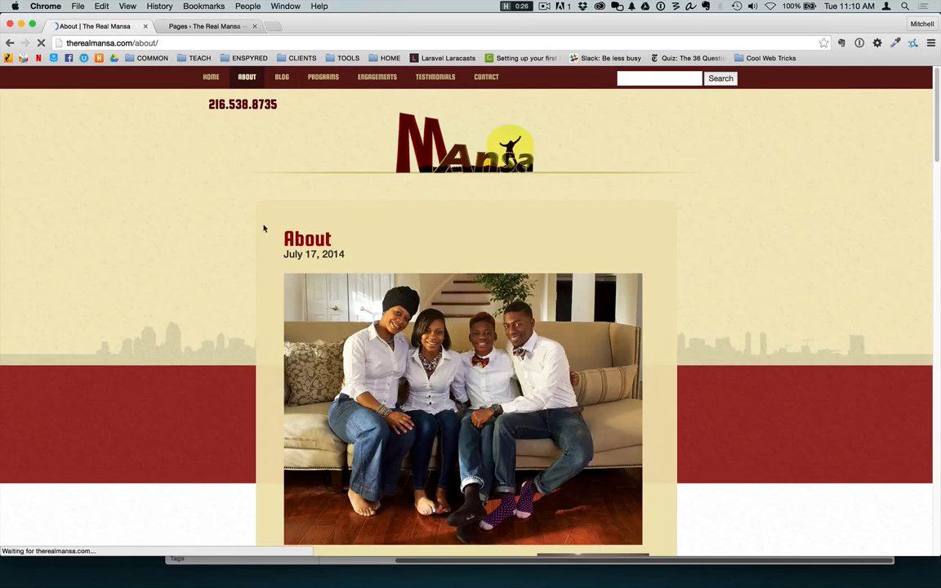
scroll(378, 400, down, 5)
drag(380, 393, 393, 460)
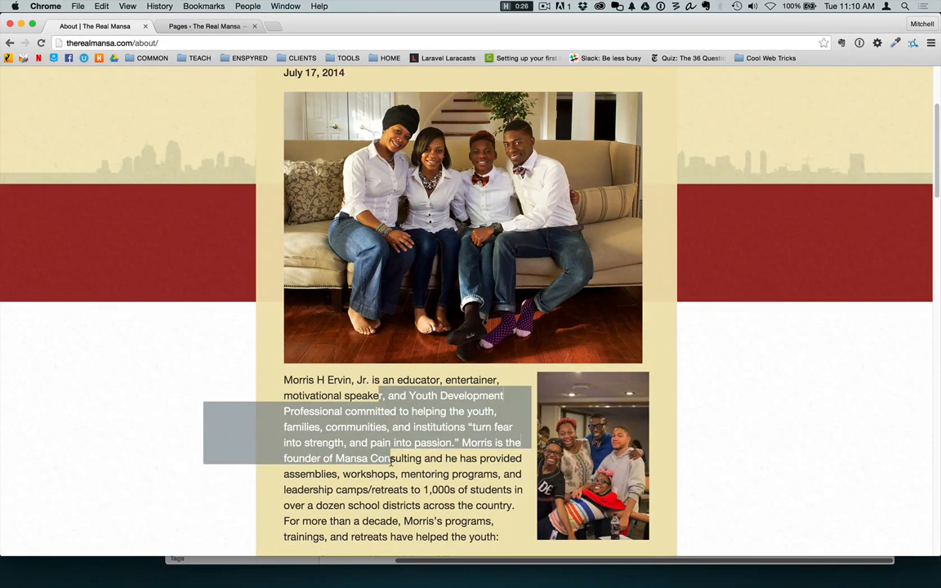
scroll(440, 431, up, 3)
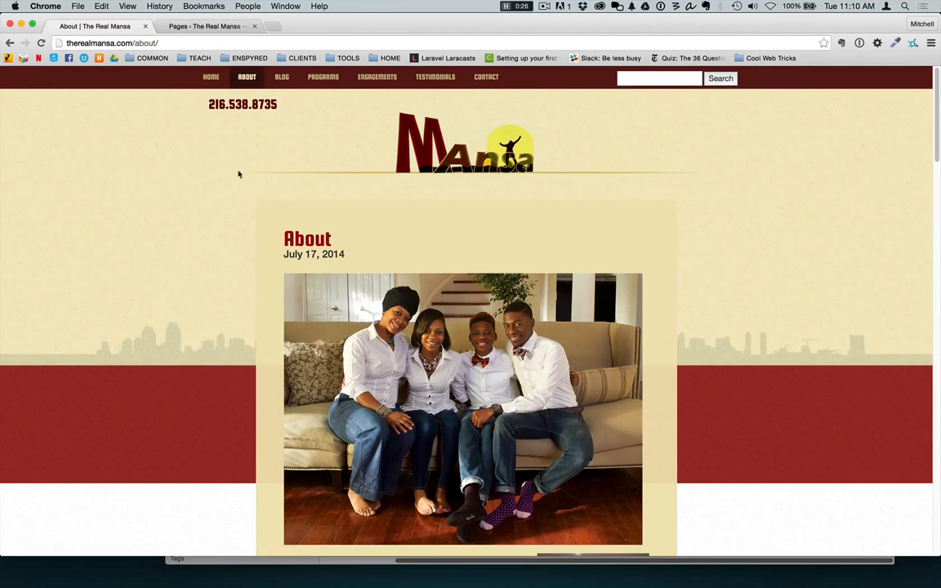